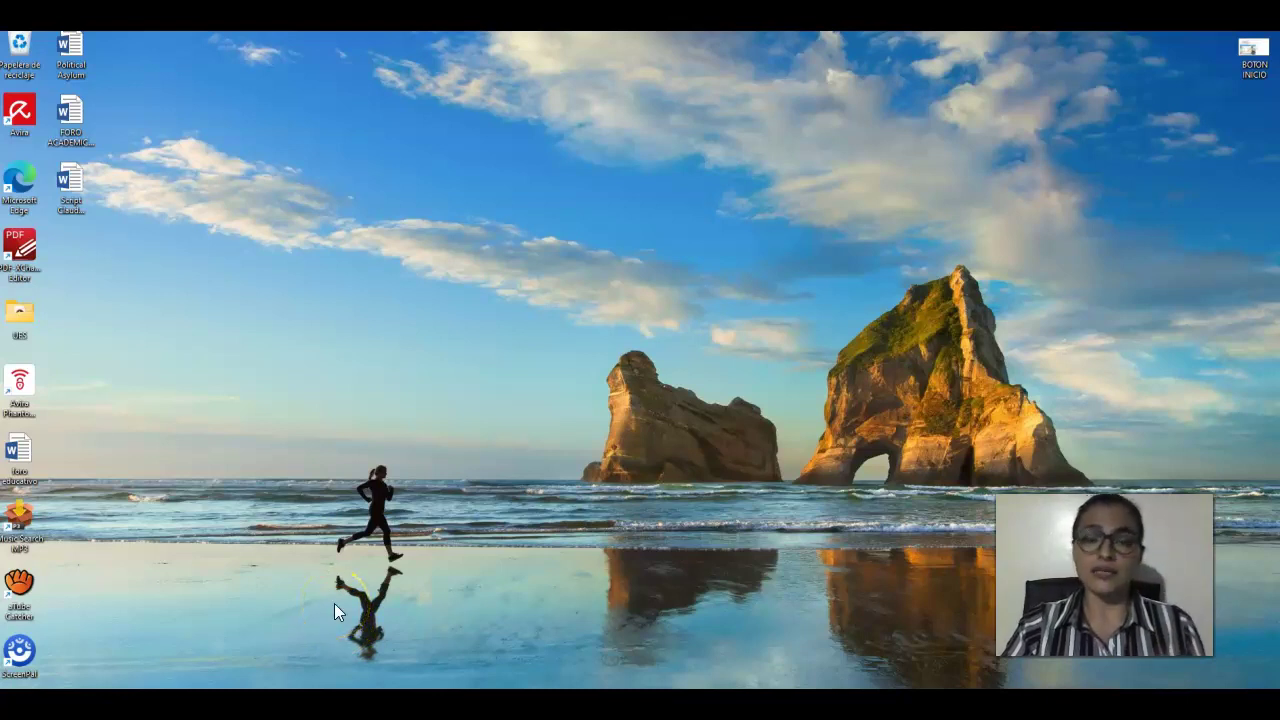
pyautogui.click(323, 586)
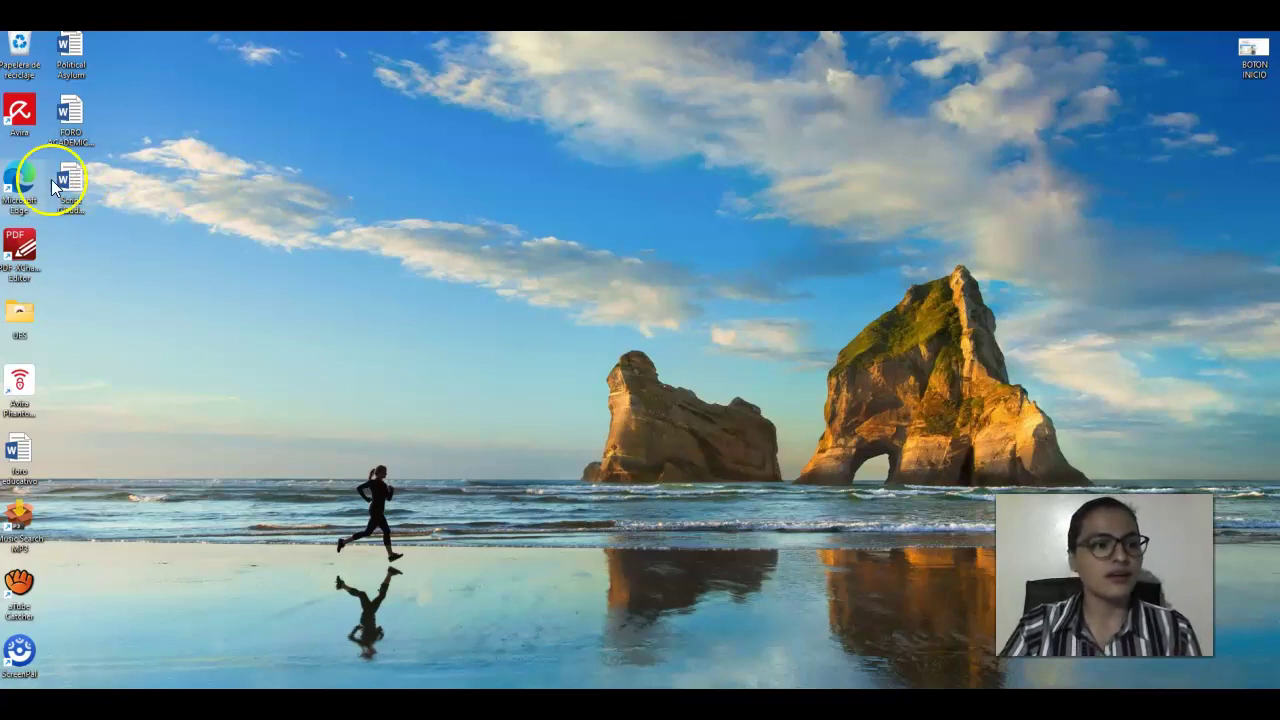
pyautogui.doubleClick(22, 184)
pyautogui.click(585, 222)
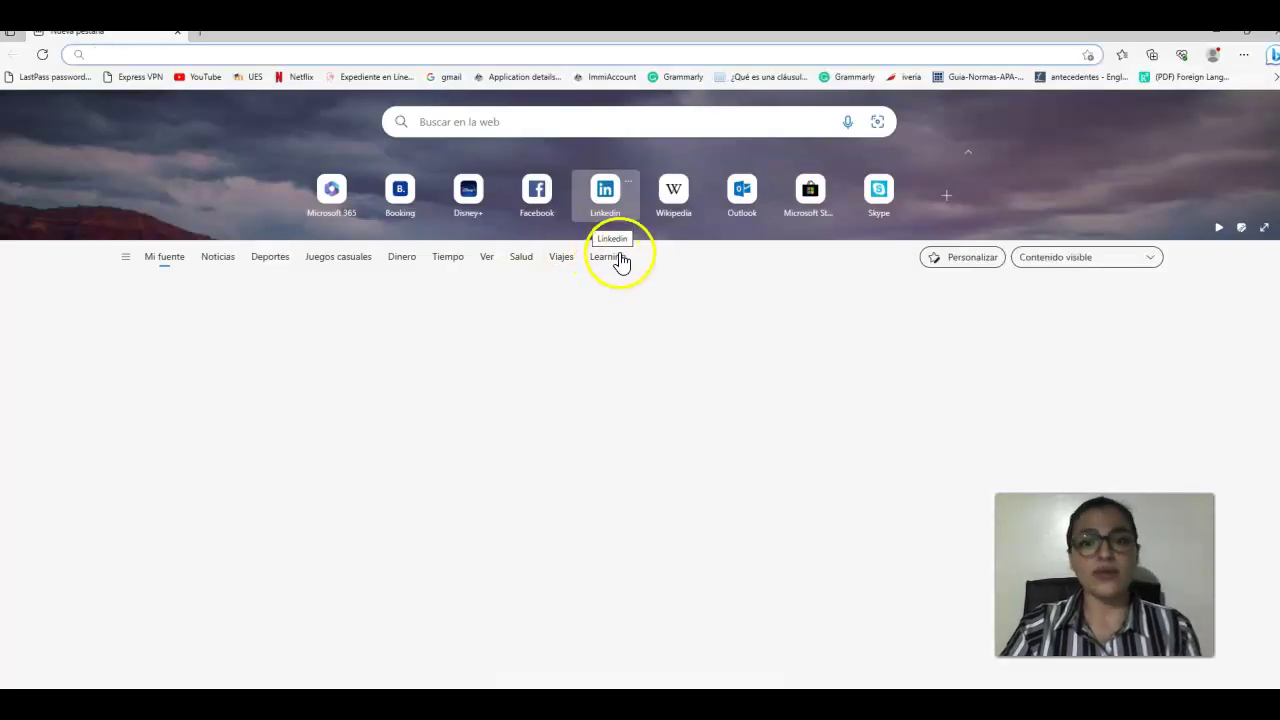
pyautogui.click(398, 118)
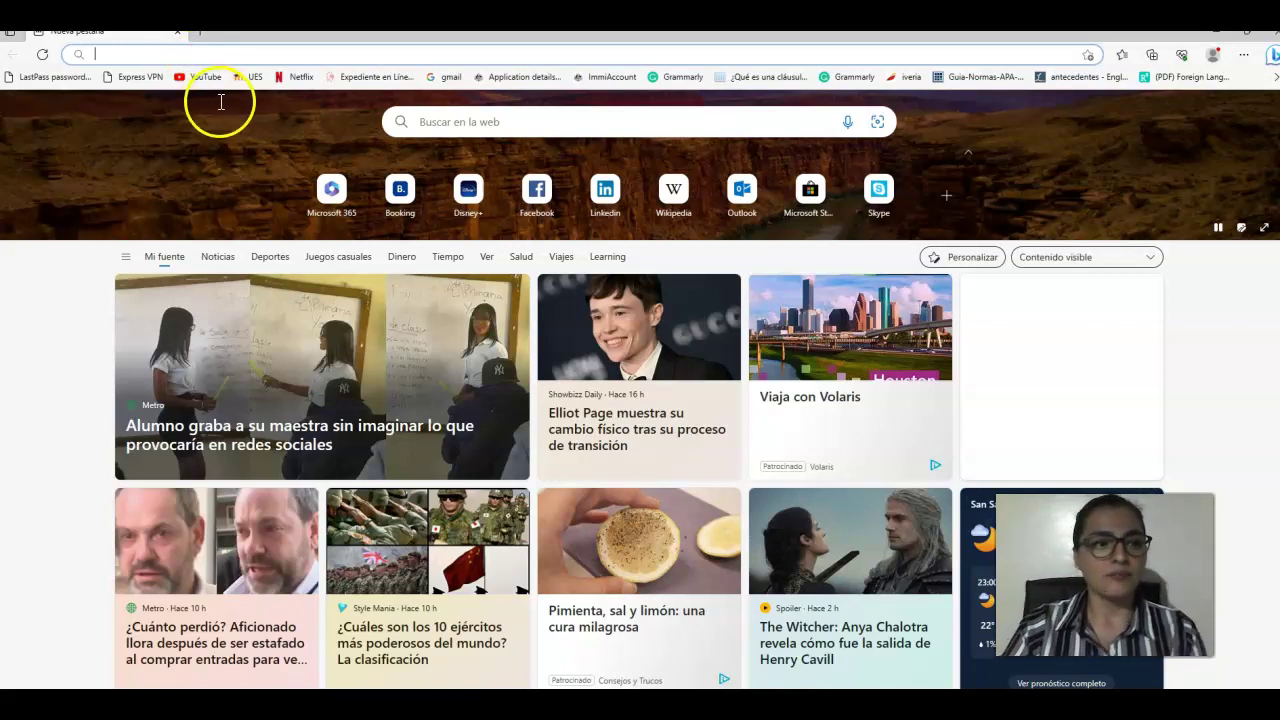
pyautogui.click(456, 188)
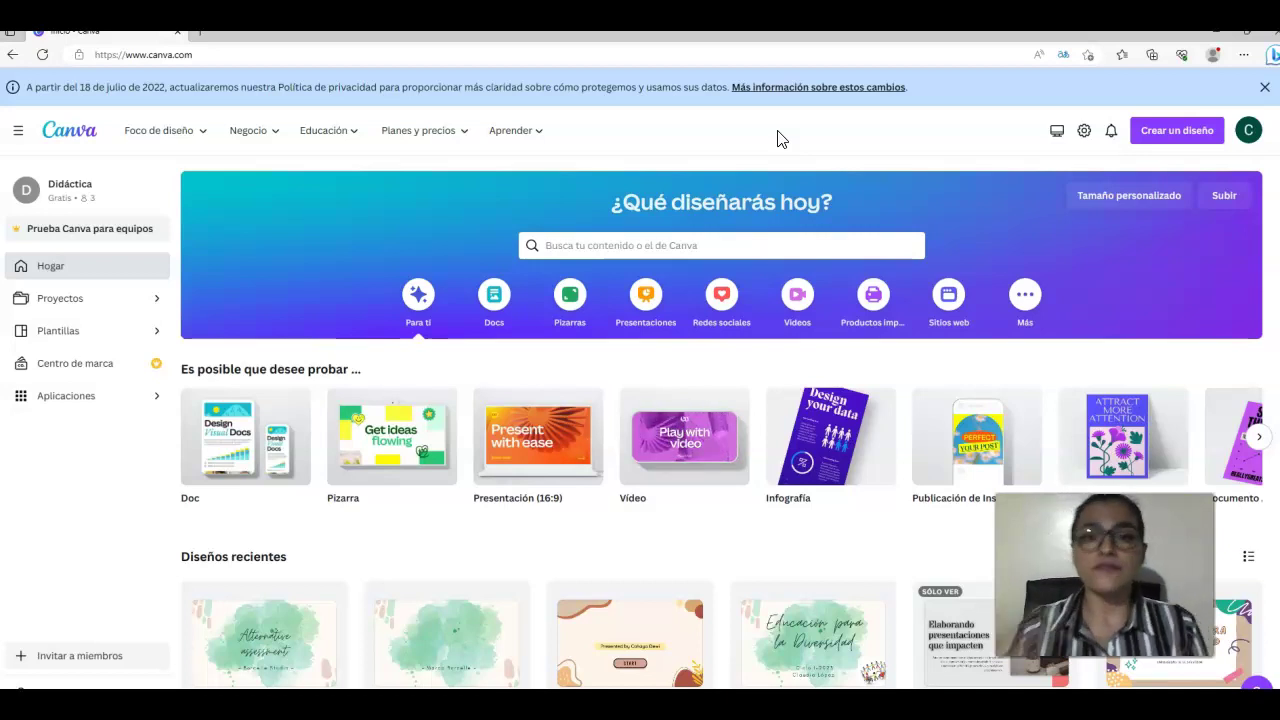
pyautogui.click(791, 134)
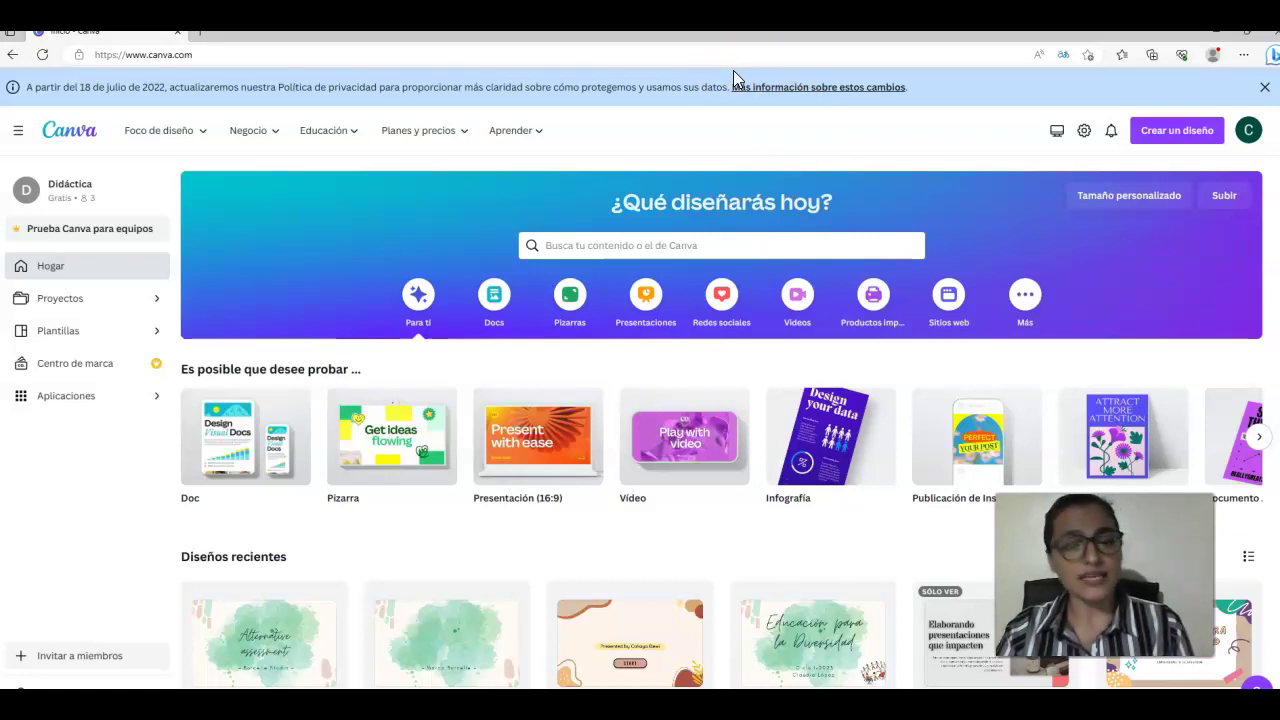
pyautogui.click(685, 120)
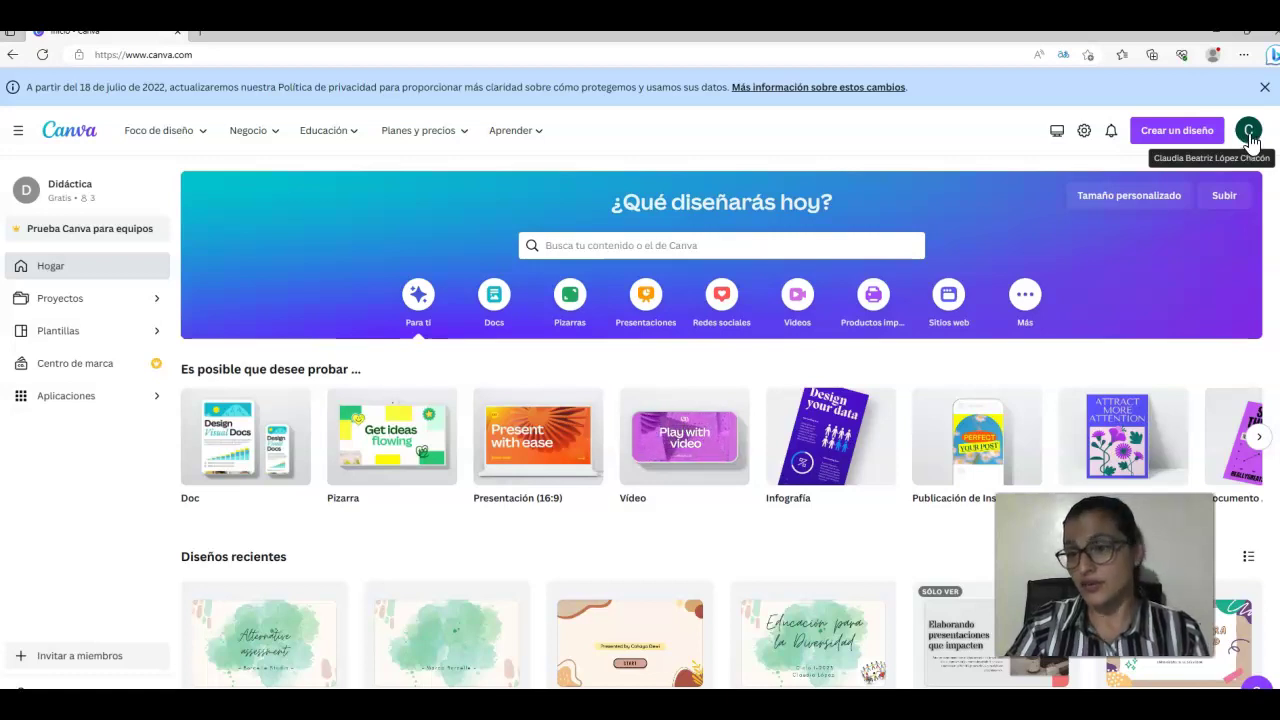
pyautogui.click(1250, 138)
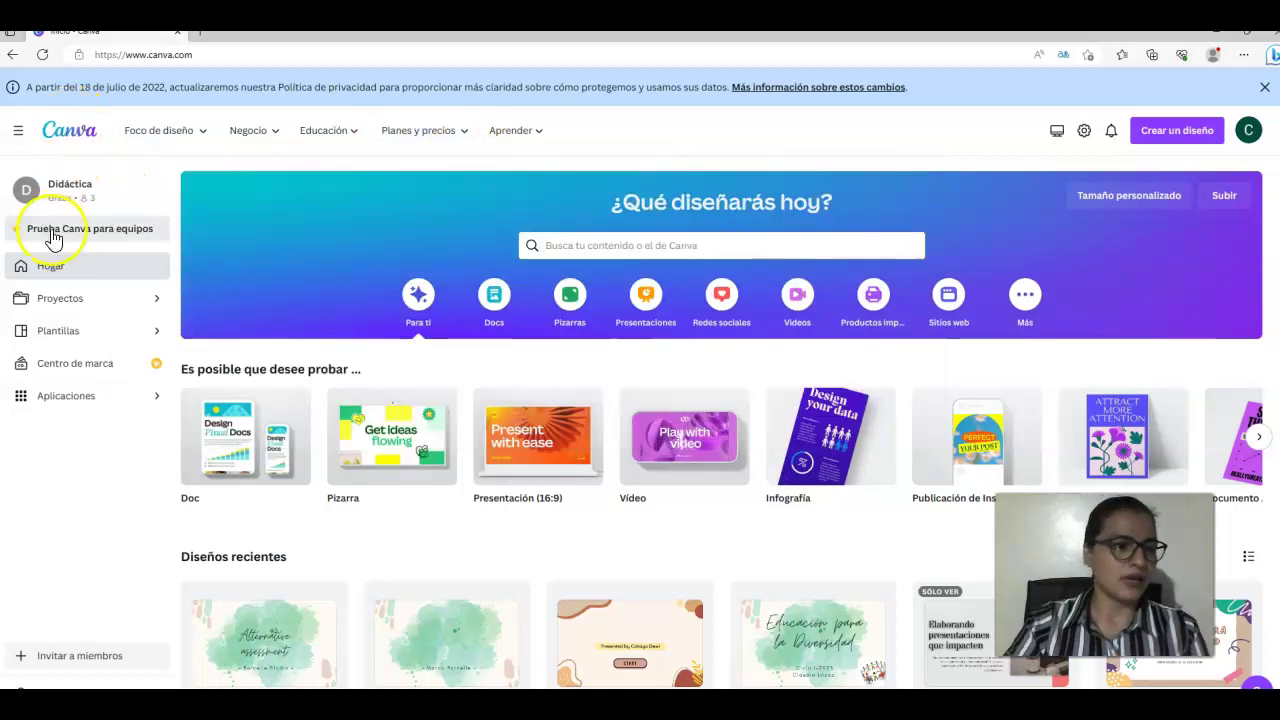
# Browse the presentation templates and start a design from the pastel Colorful Playful Creative Portfolio Presentation template.
pyautogui.click(645, 298)
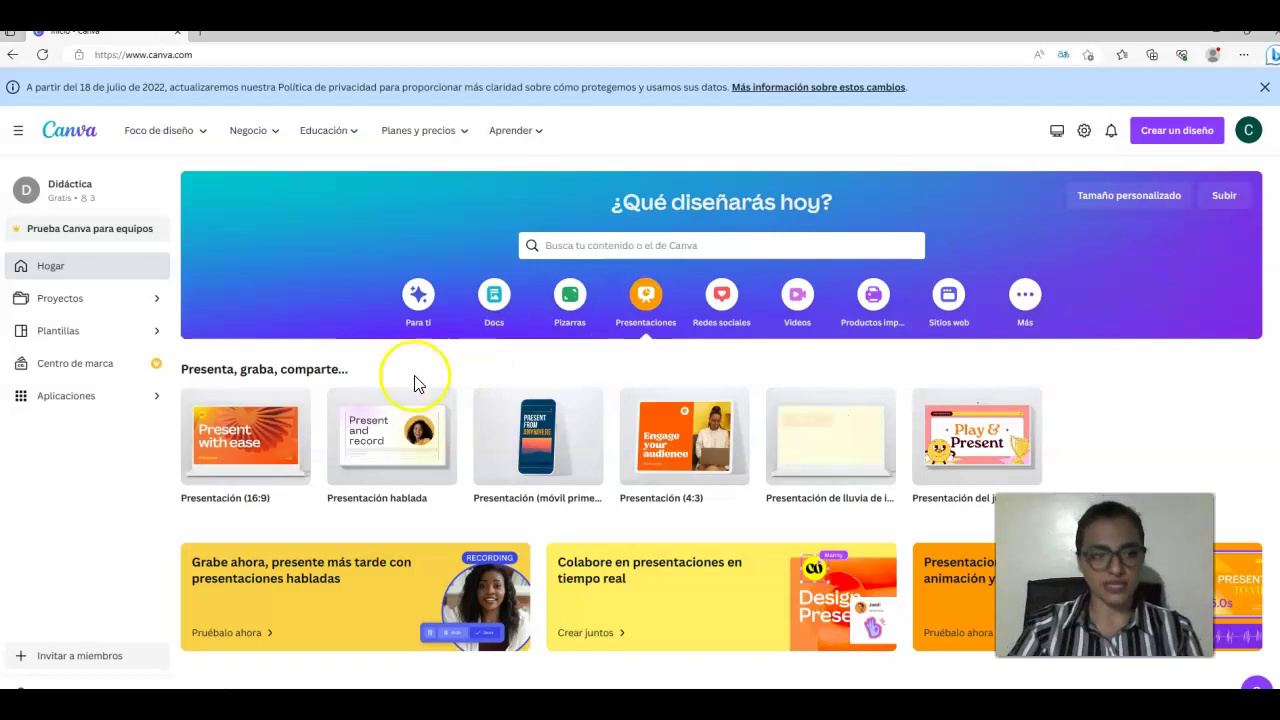
pyautogui.scroll(-4, 365, 384)
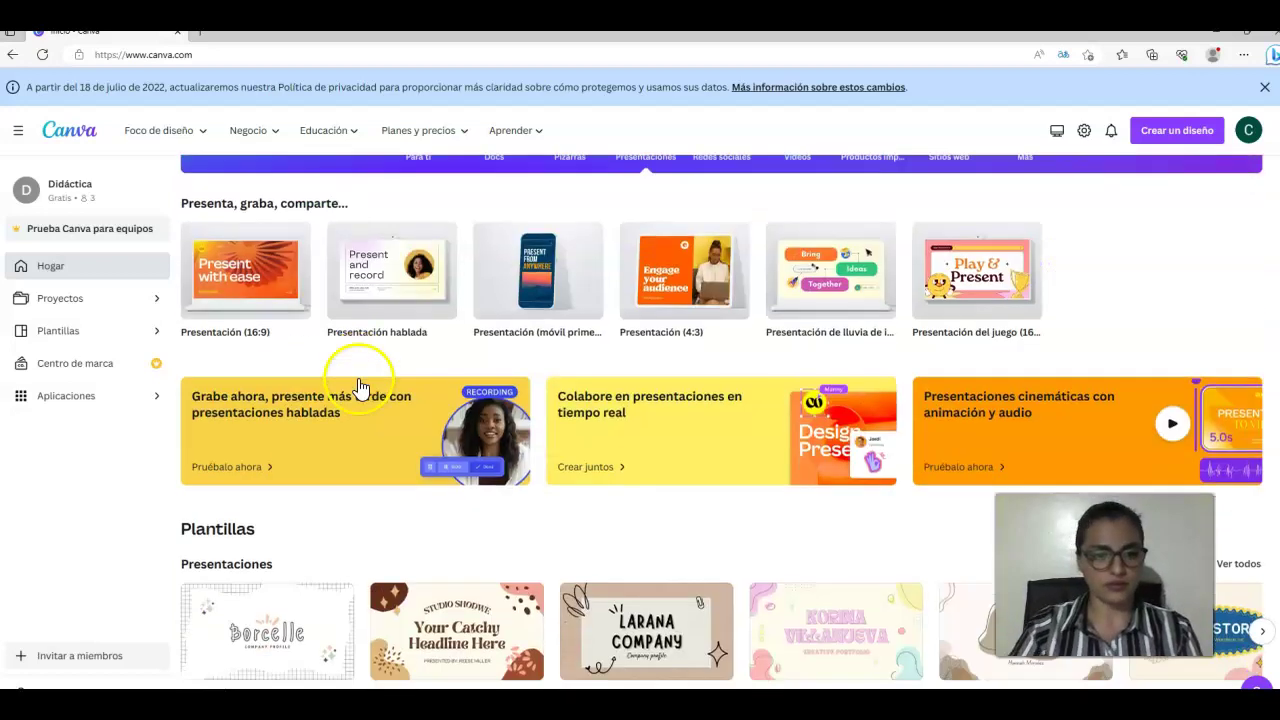
pyautogui.scroll(-1, 358, 386)
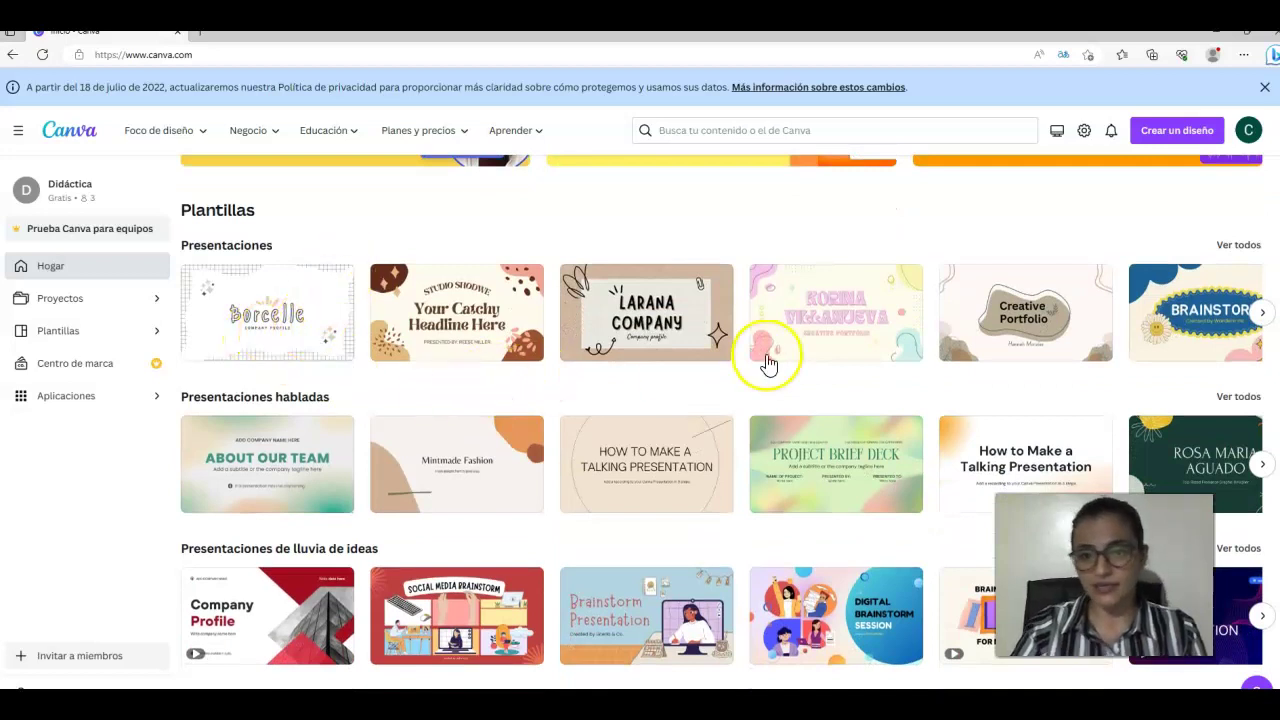
pyautogui.click(804, 305)
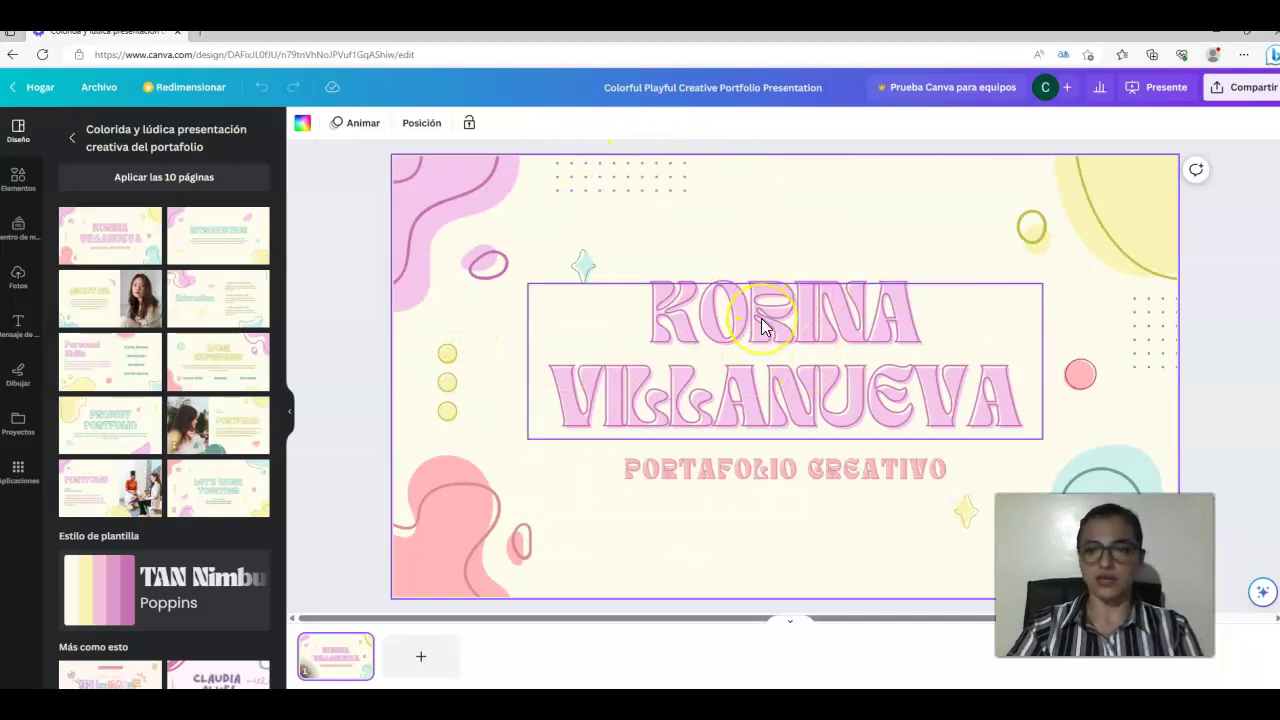
# Replace the cover slide's title text with "ALTERNATIVE ASSESSMERNT".
pyautogui.click(810, 340)
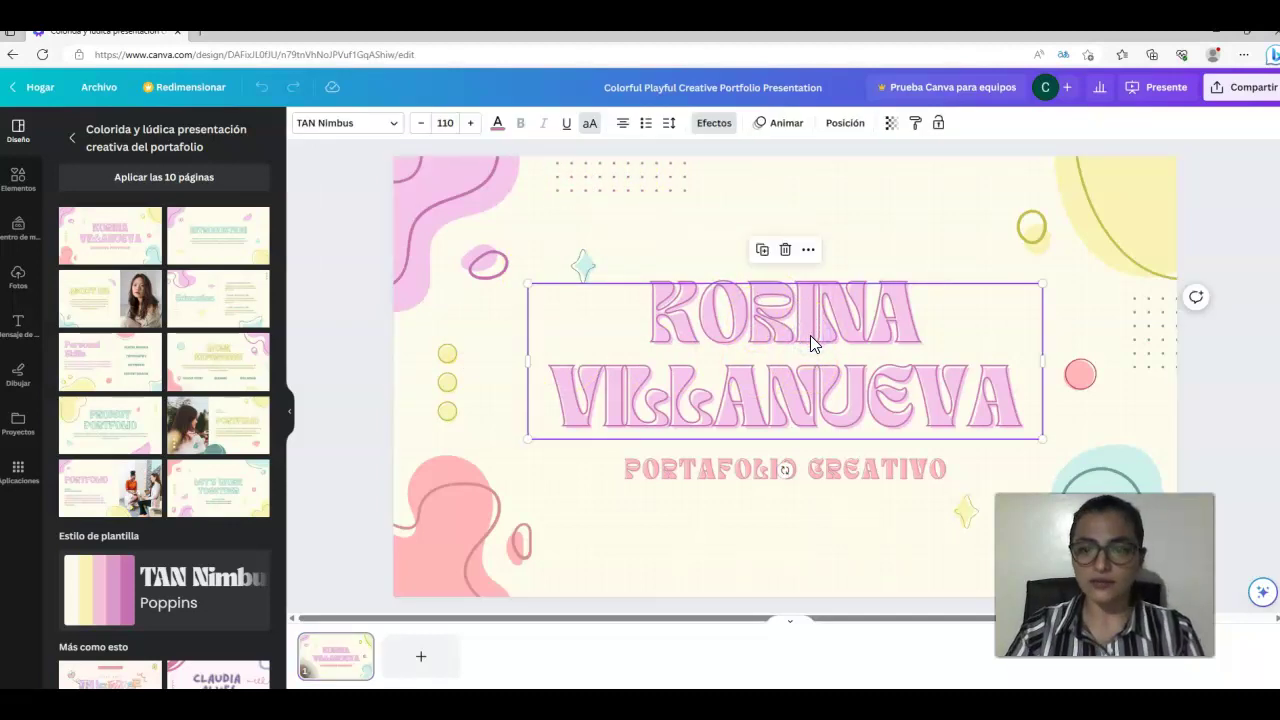
pyautogui.click(834, 404)
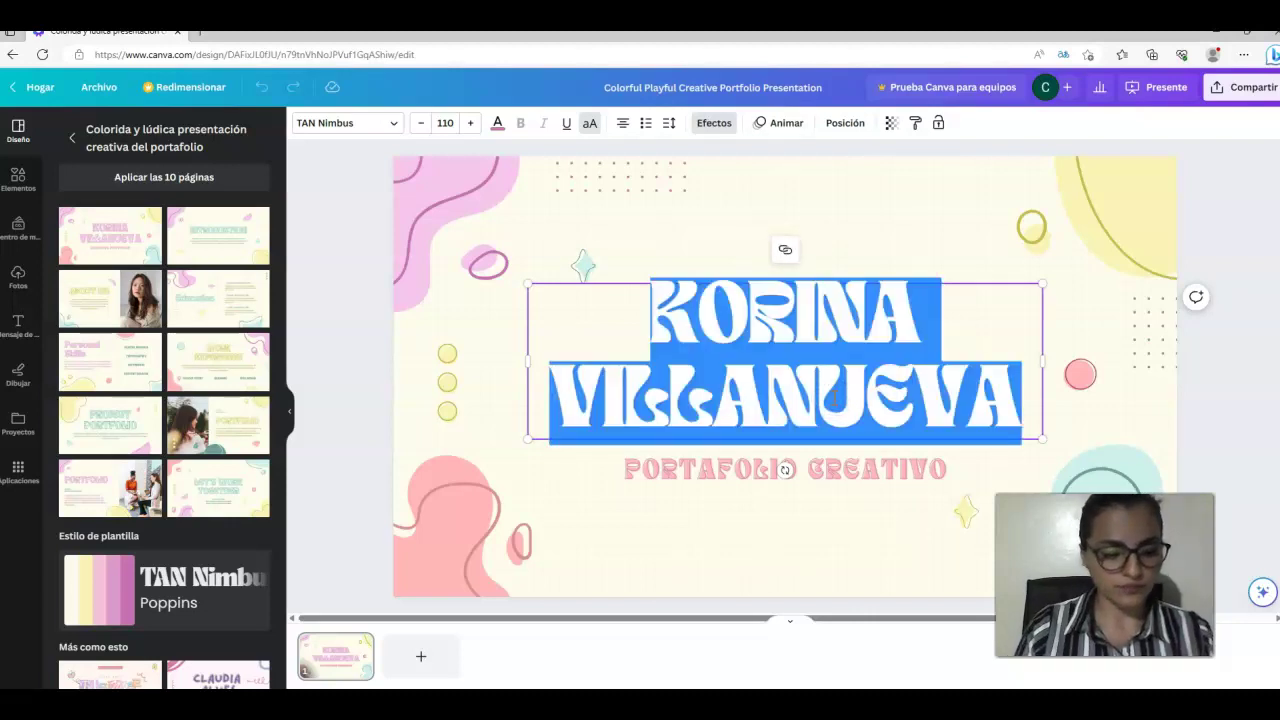
pyautogui.write('ALTERNA')
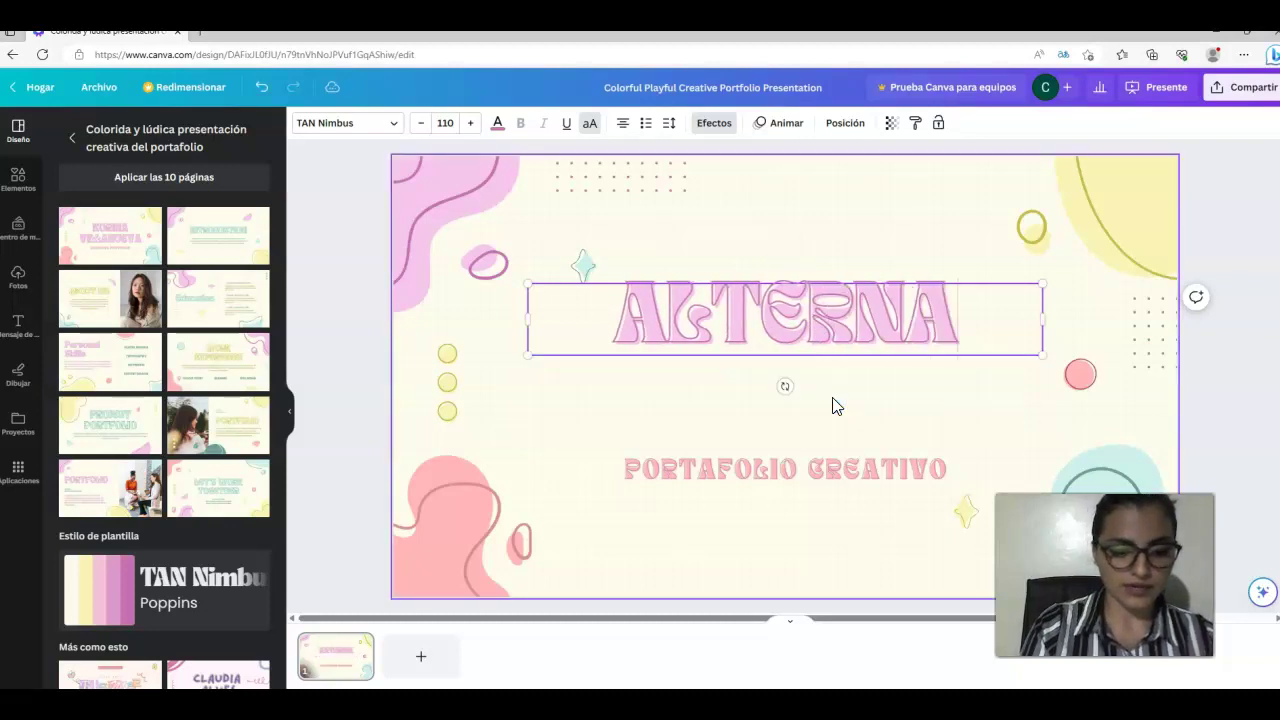
pyautogui.write('TIVE ASSESSMERNT')
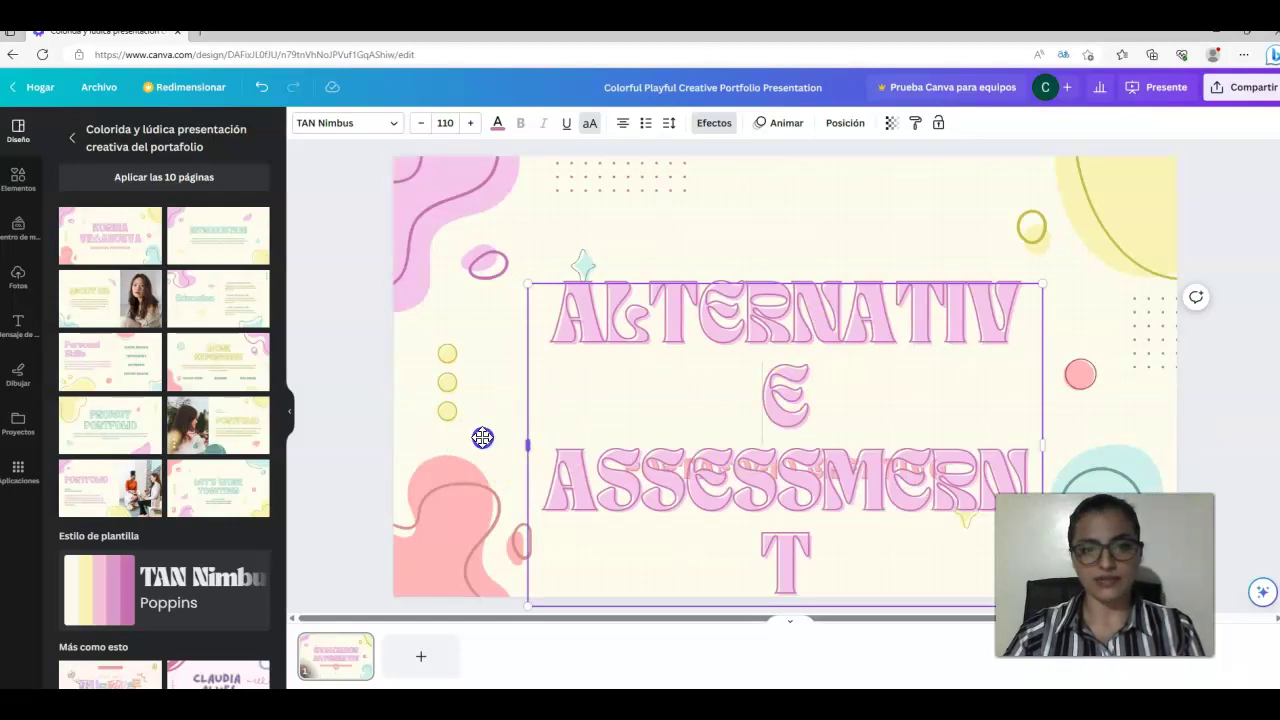
# Widen the cover title's text box on both sides and reduce its font size to 93.5.
pyautogui.moveTo(483, 437); pyautogui.dragTo(451, 429)
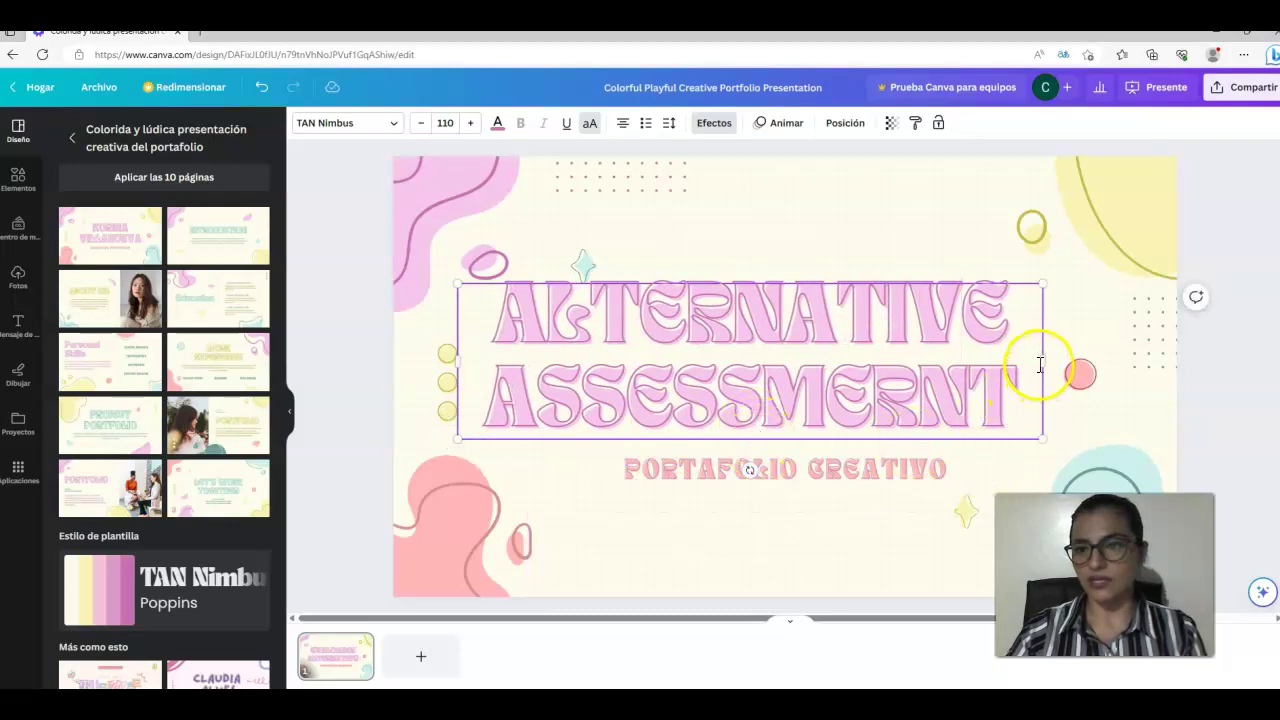
pyautogui.moveTo(1044, 360); pyautogui.dragTo(1107, 357)
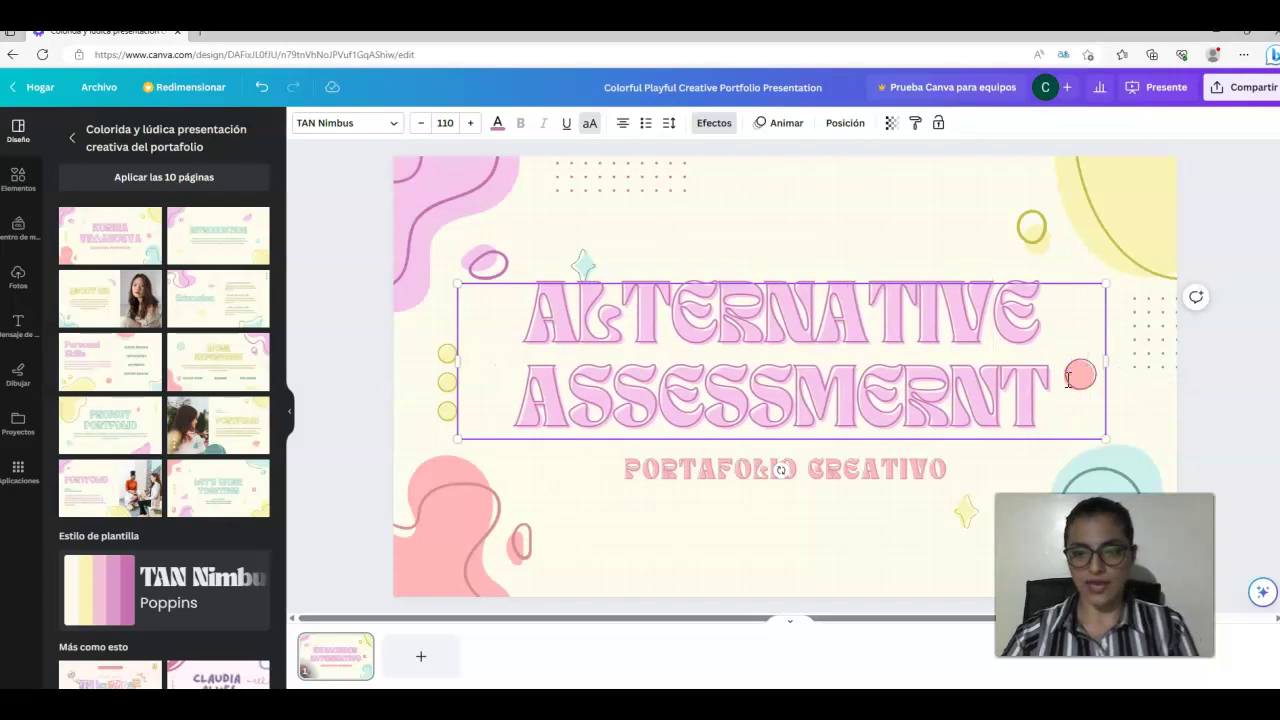
pyautogui.click(422, 124)
pyautogui.click(422, 124)
pyautogui.doubleClick(422, 124)
pyautogui.doubleClick(422, 124)
pyautogui.doubleClick(423, 124)
pyautogui.doubleClick(423, 124)
pyautogui.doubleClick(423, 124)
pyautogui.doubleClick(423, 124)
pyautogui.click(423, 124)
pyautogui.click(423, 124)
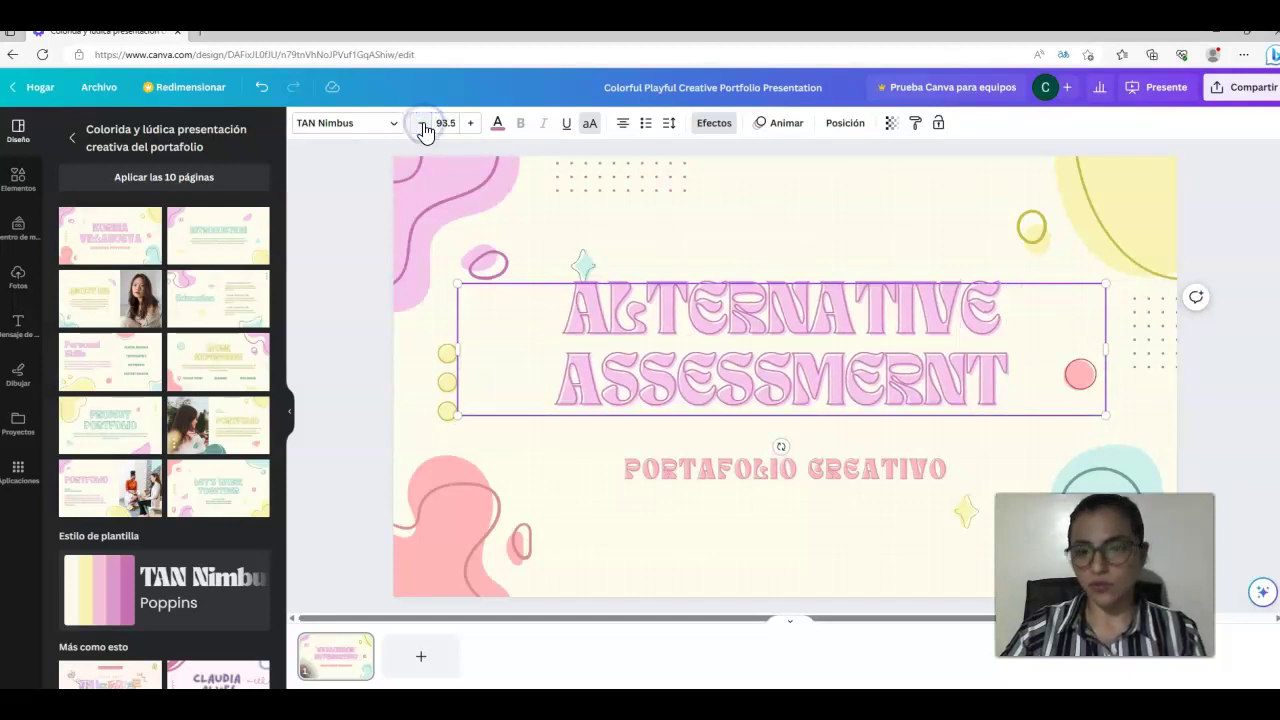
# Change the cover title's text colour to the olive yellow from the document colours.
pyautogui.click(497, 123)
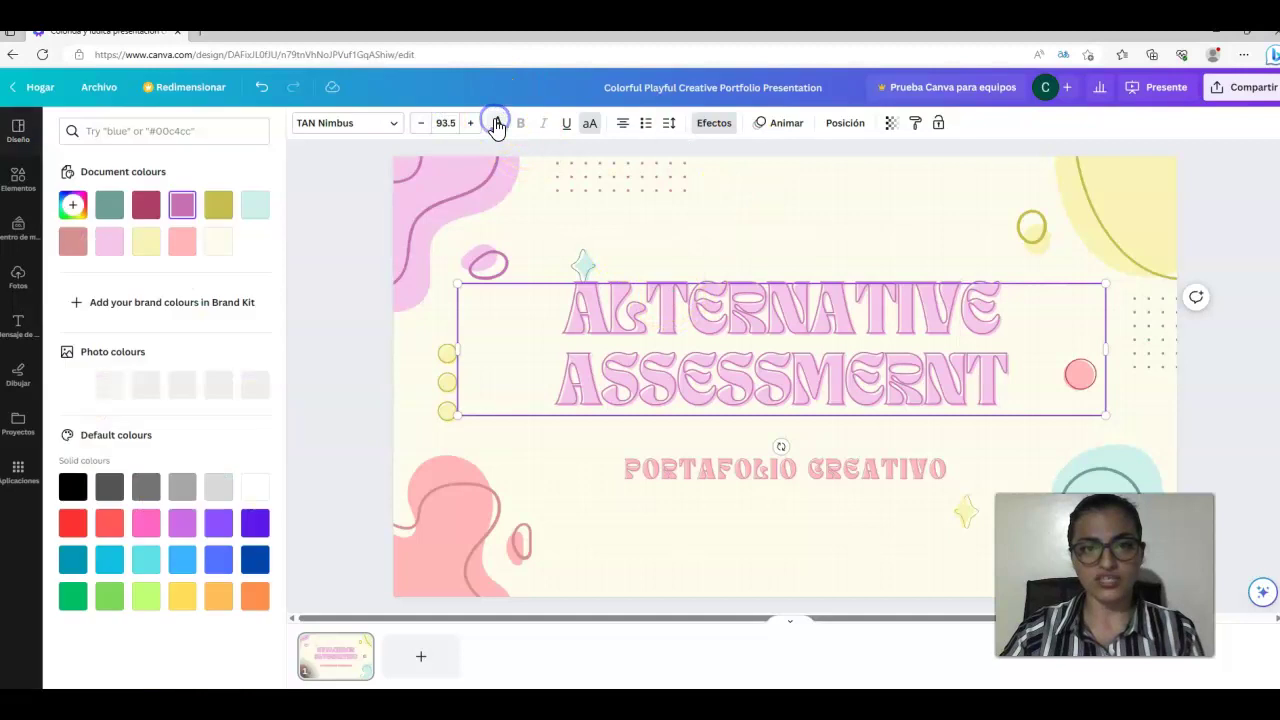
pyautogui.click(146, 205)
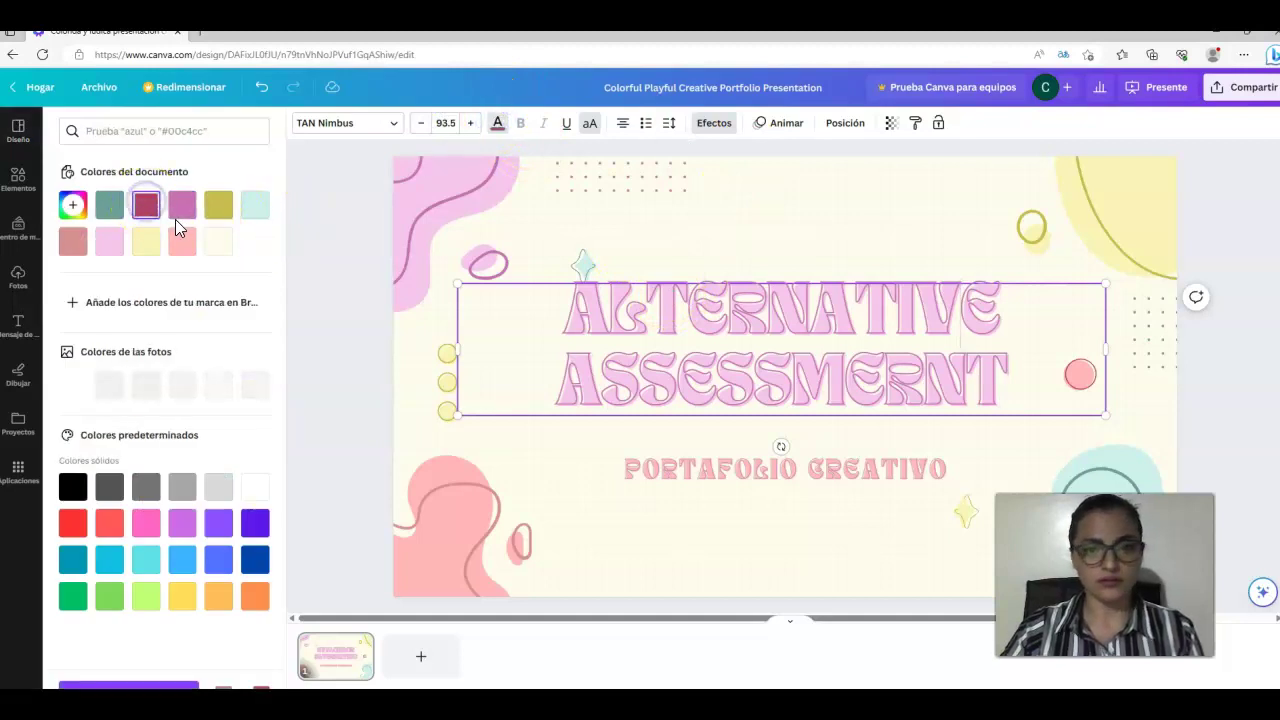
pyautogui.tripleClick(784, 393)
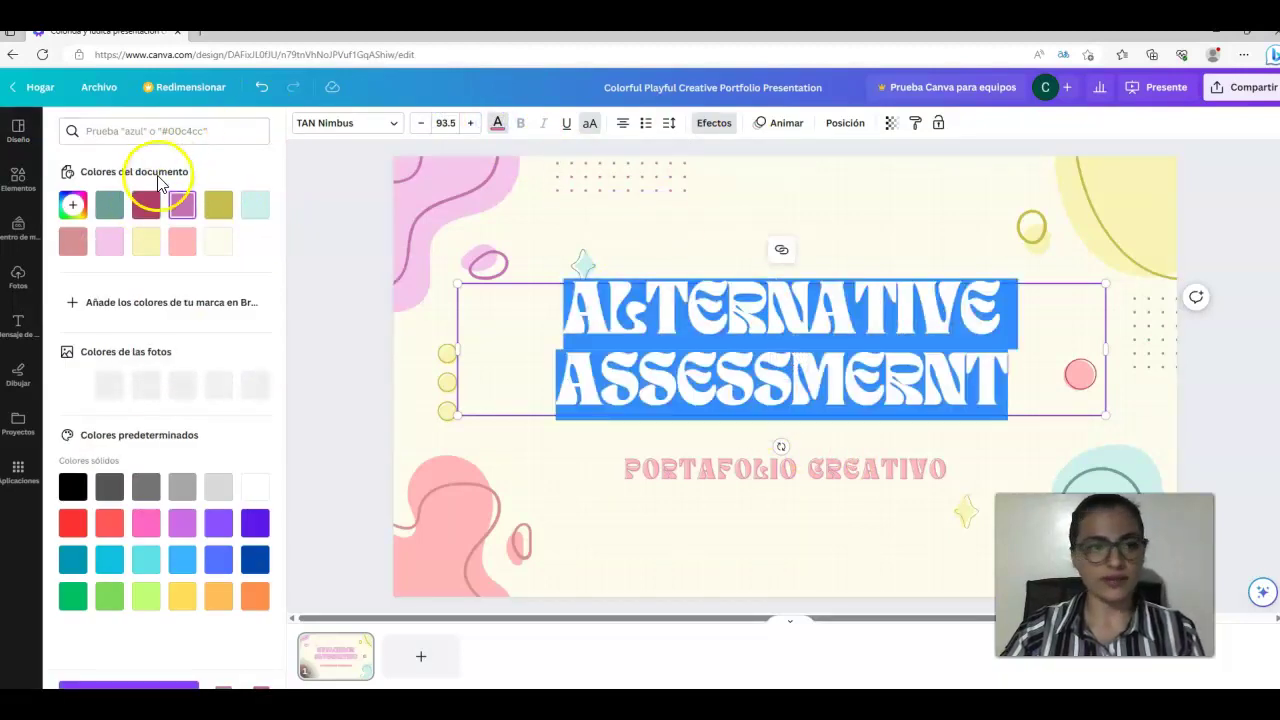
pyautogui.click(218, 205)
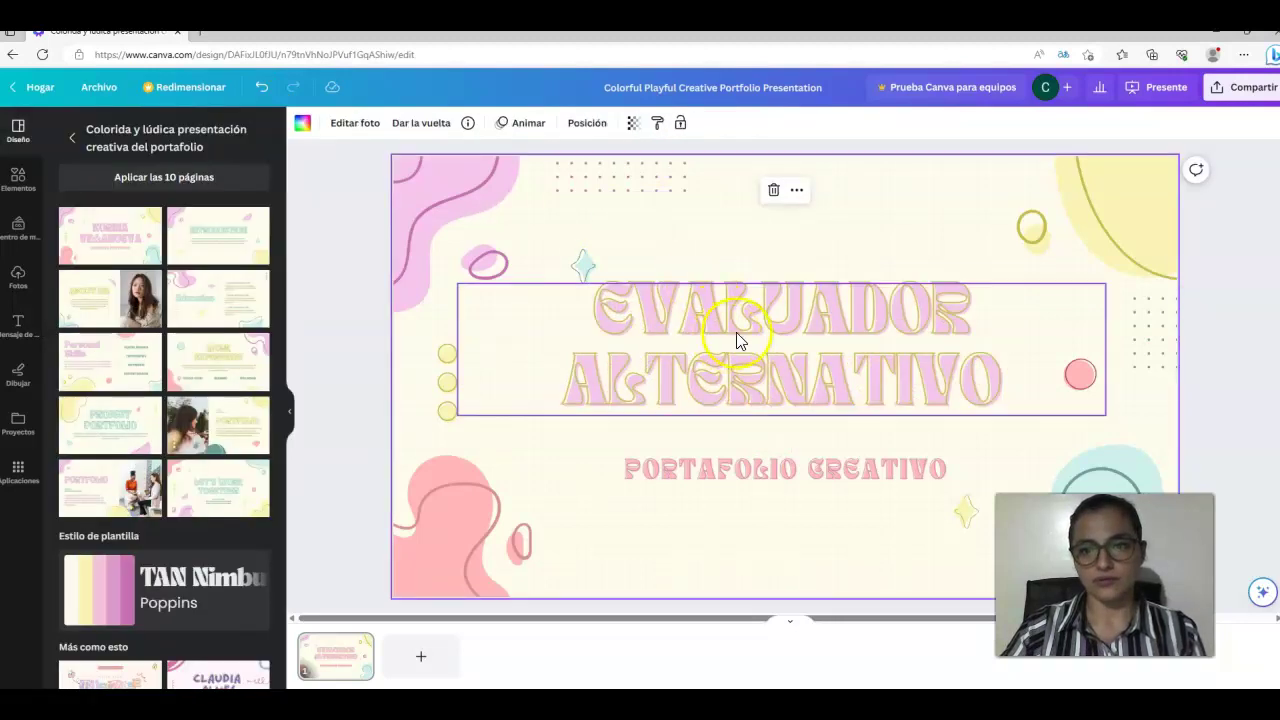
pyautogui.click(769, 350)
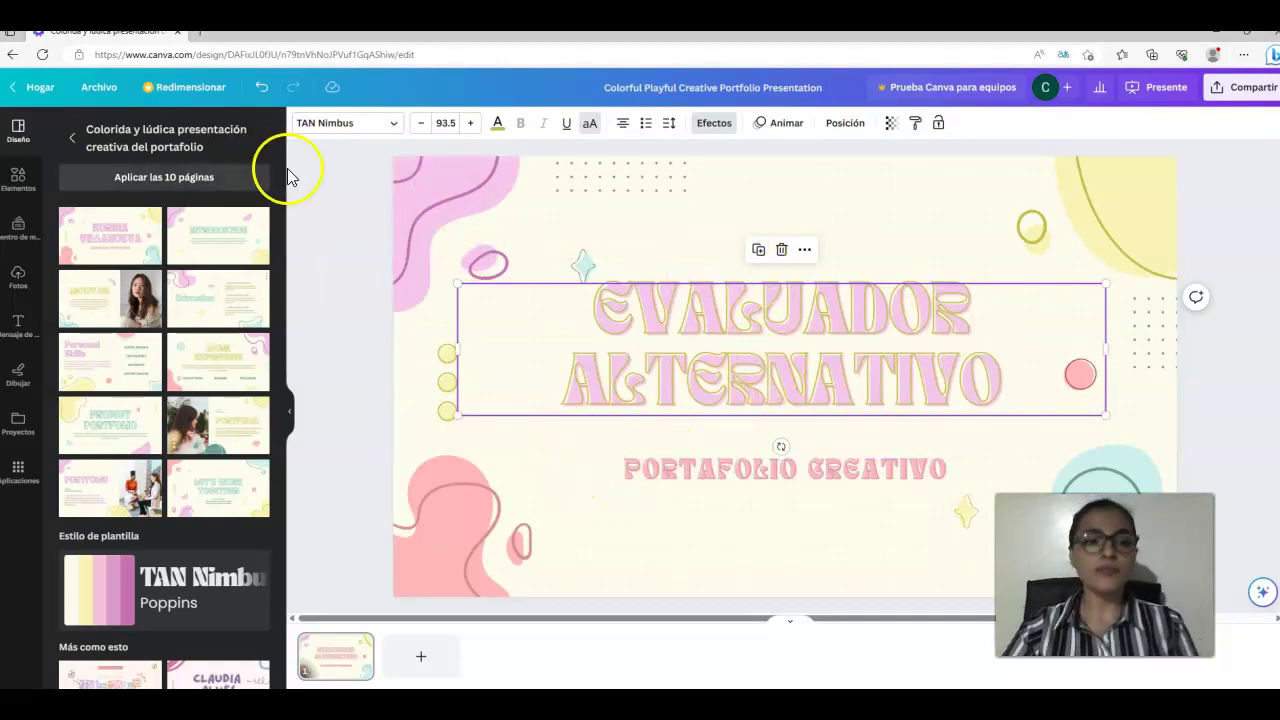
# Add a second page and apply the template's "About Me" layout with the portrait photo.
pyautogui.click(421, 656)
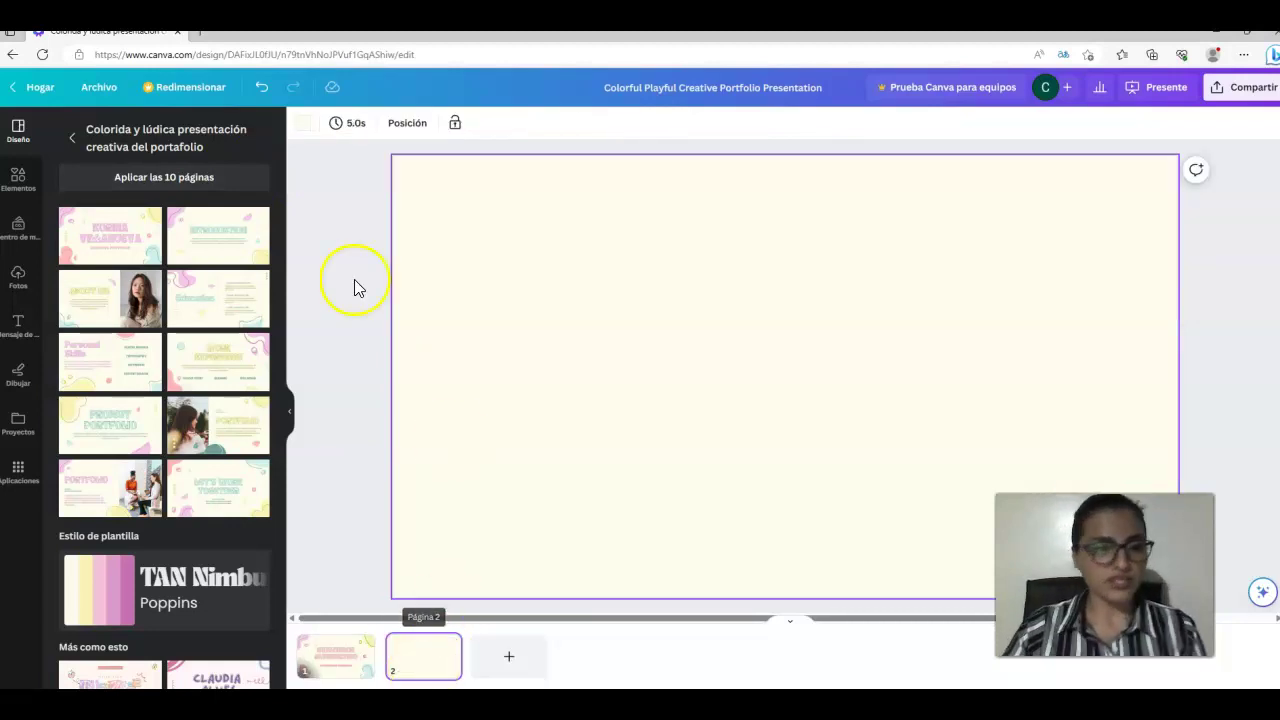
pyautogui.click(105, 303)
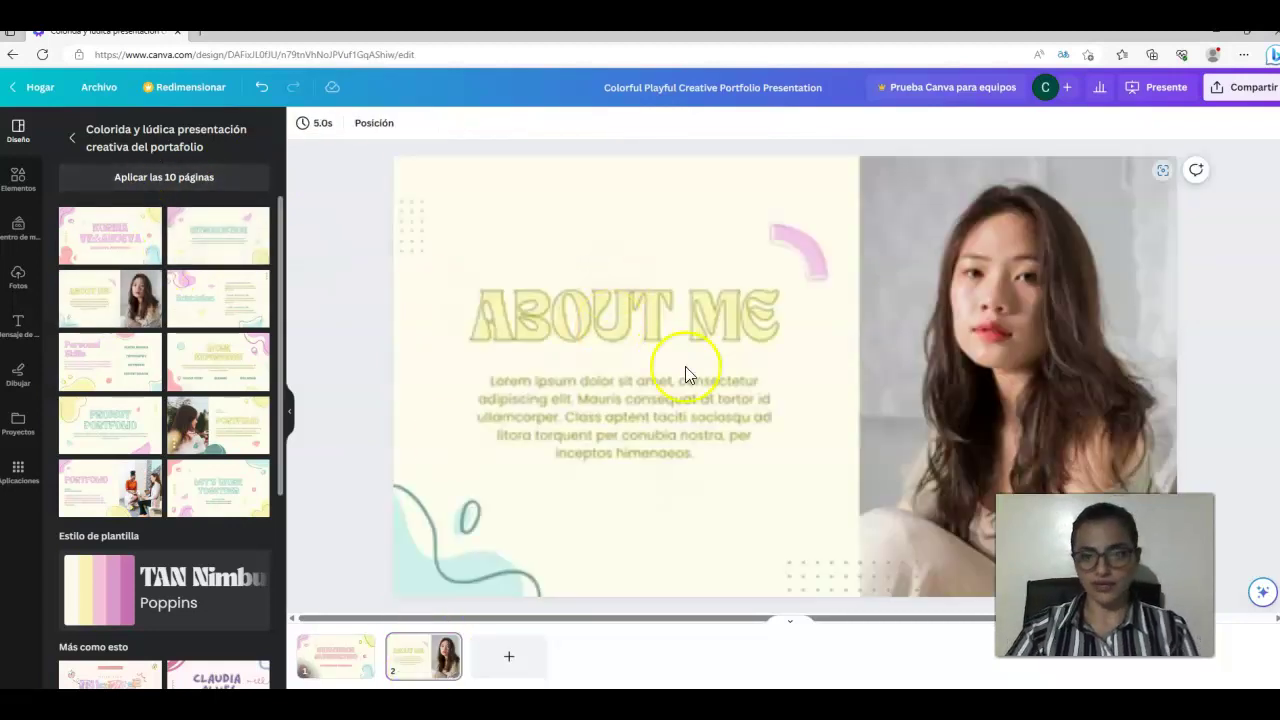
# Replace the portrait photo on page 2 with the uploaded illustration of children sitting at a table.
pyautogui.click(1068, 304)
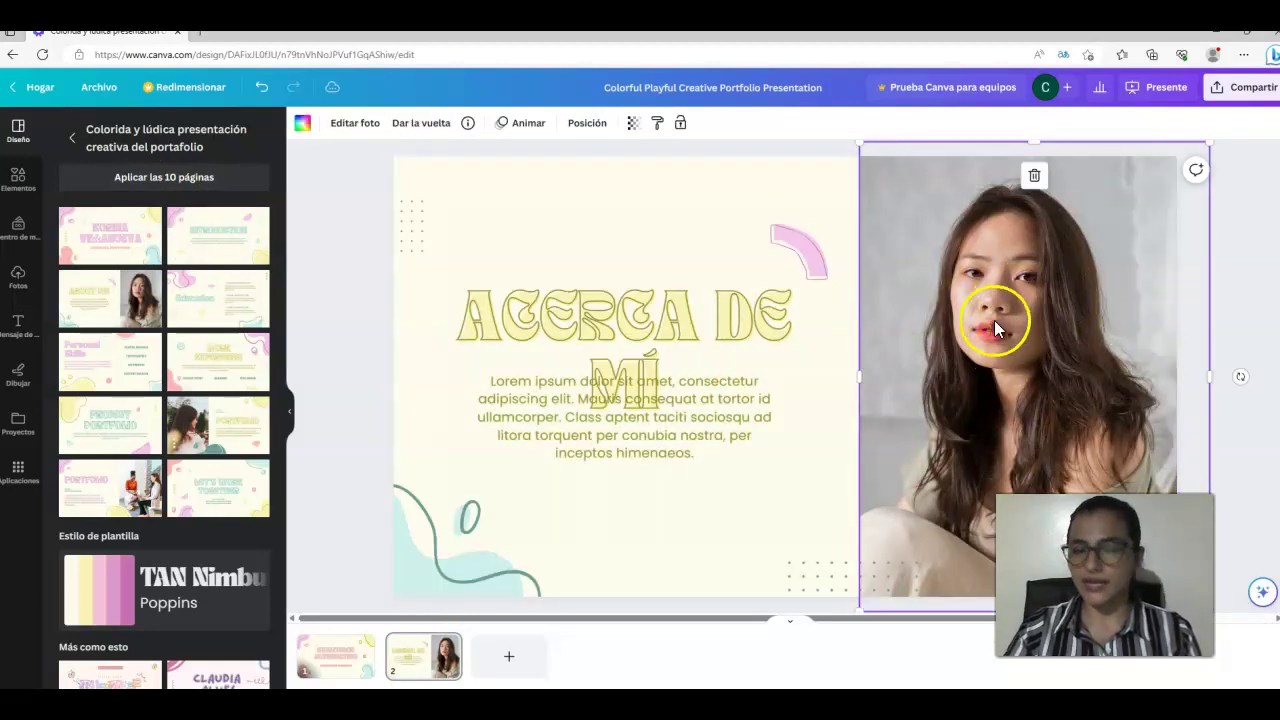
pyautogui.click(17, 280)
pyautogui.click(110, 230)
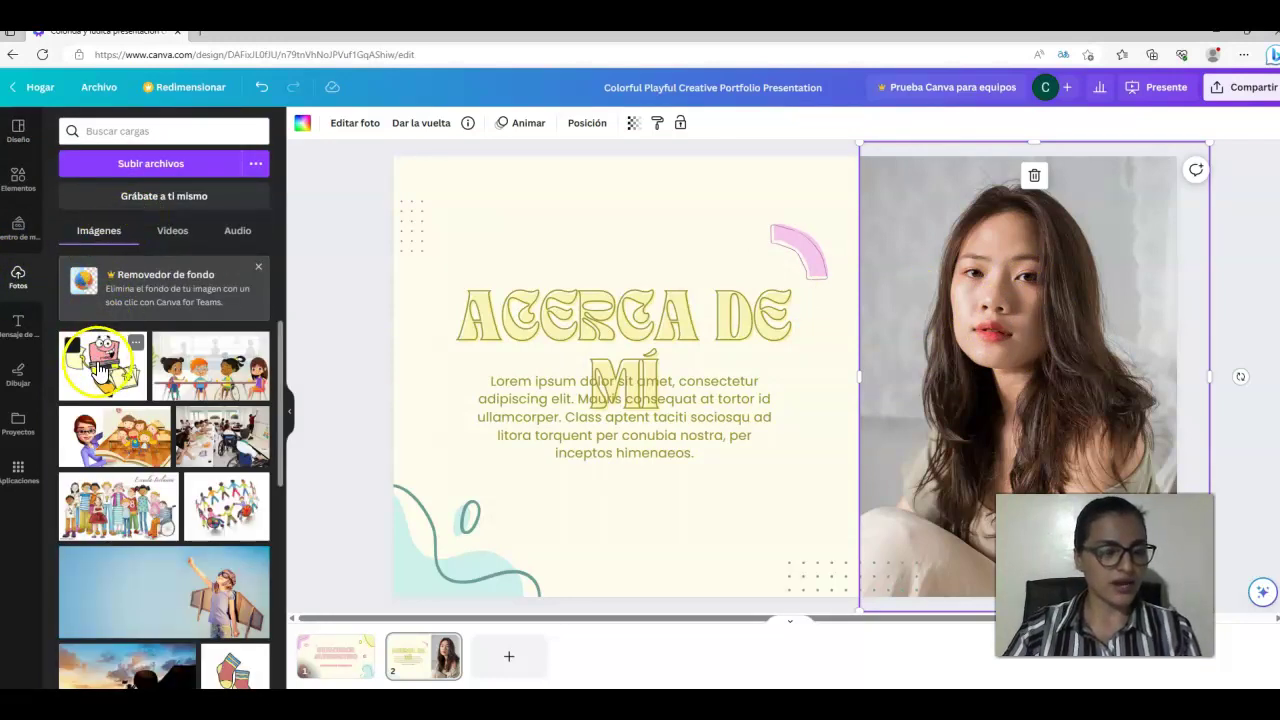
pyautogui.click(210, 383)
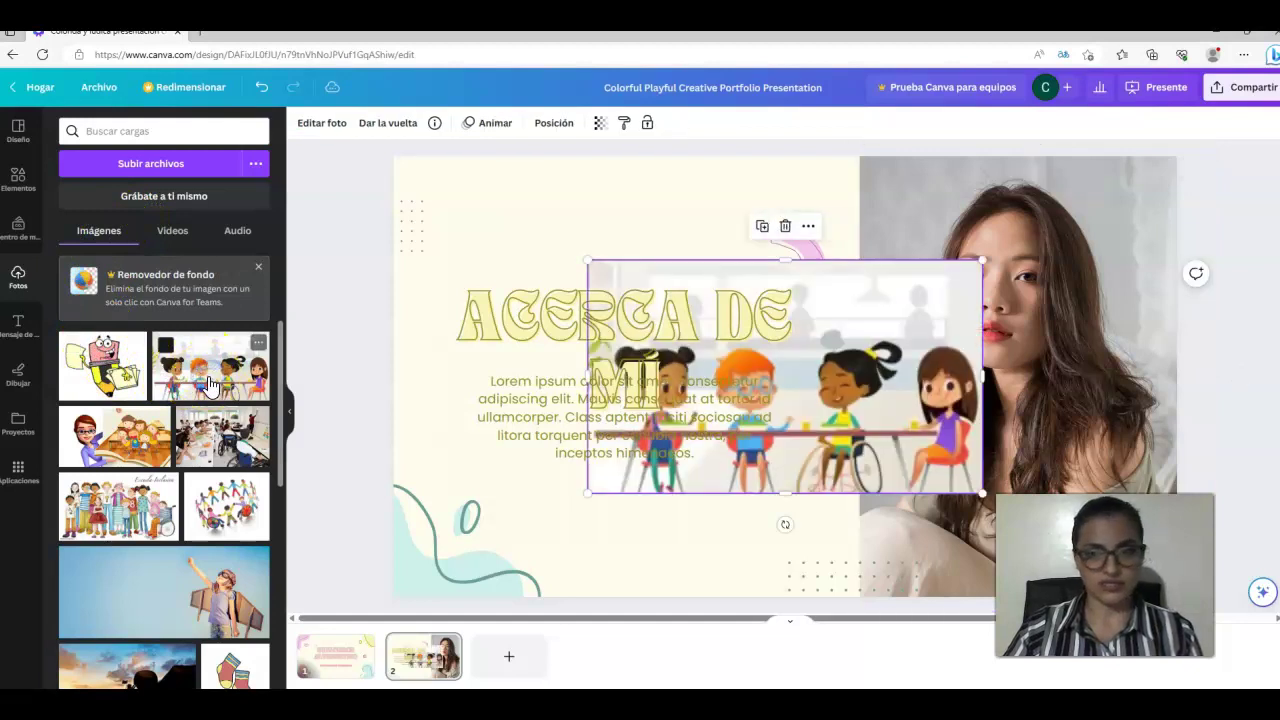
pyautogui.moveTo(918, 310); pyautogui.dragTo(1059, 303)
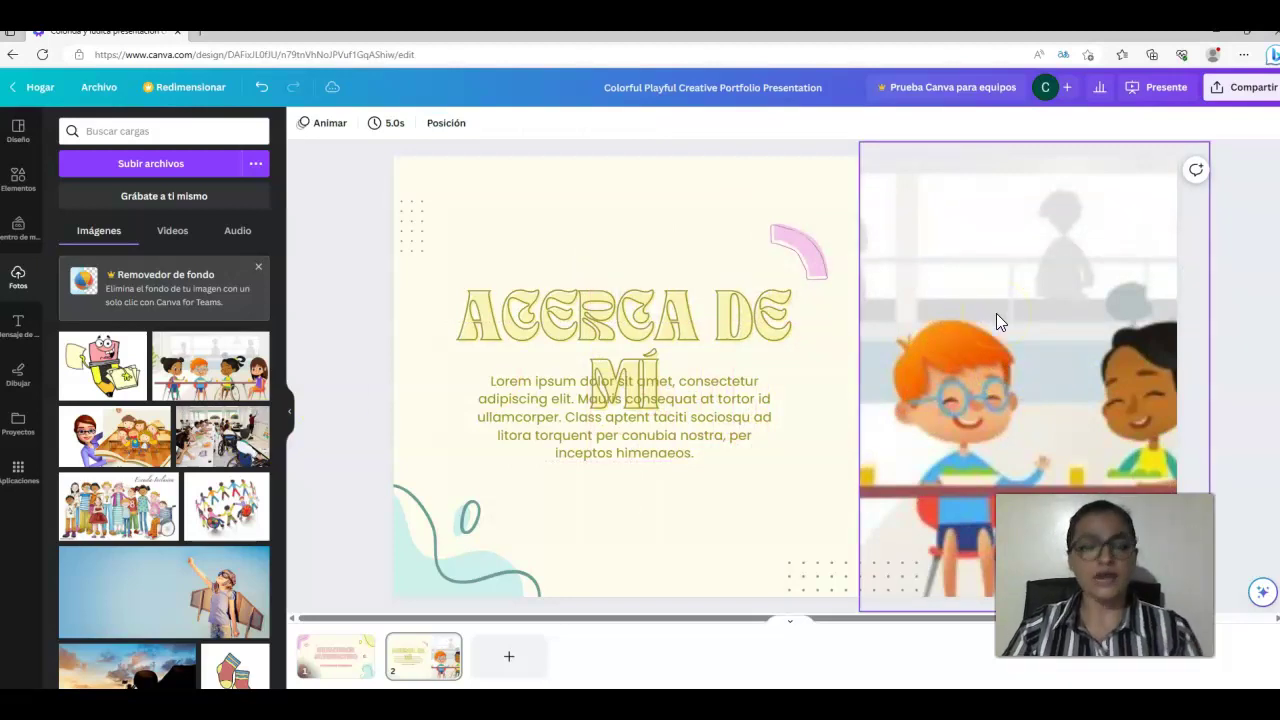
pyautogui.click(340, 330)
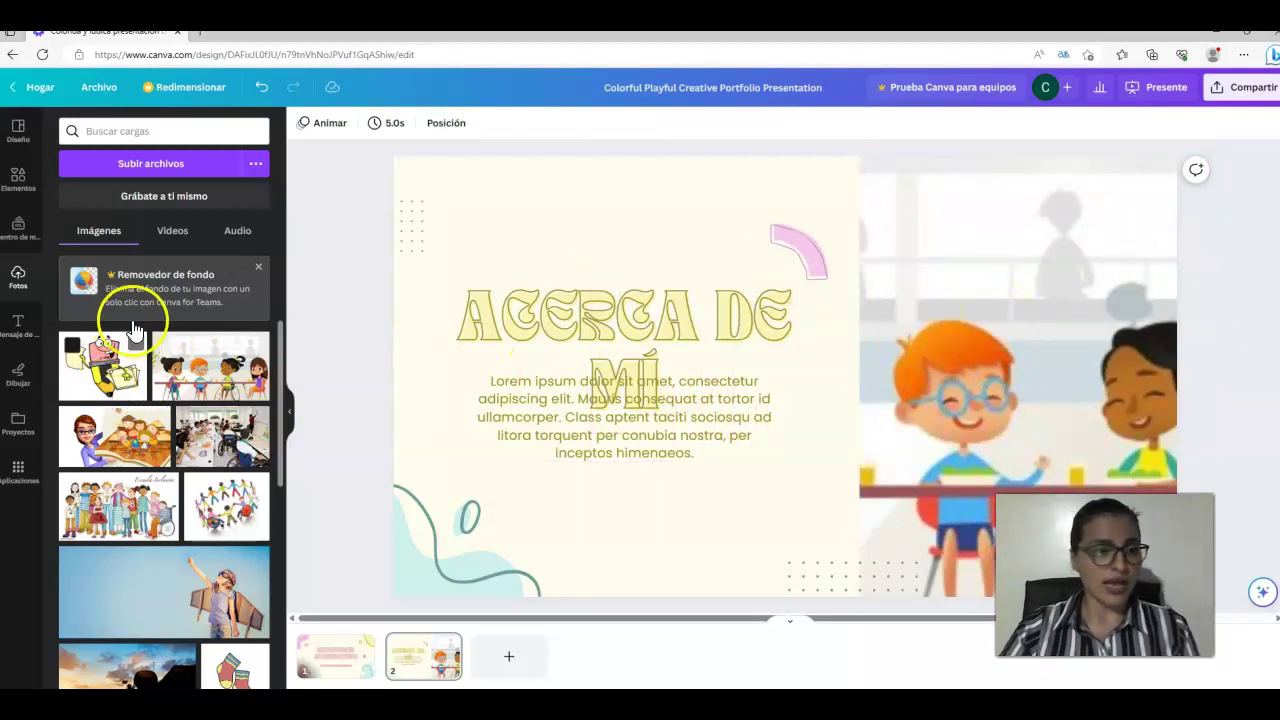
pyautogui.scroll(-2, 147, 337)
pyautogui.scroll(-1, 147, 337)
pyautogui.scroll(3, 147, 345)
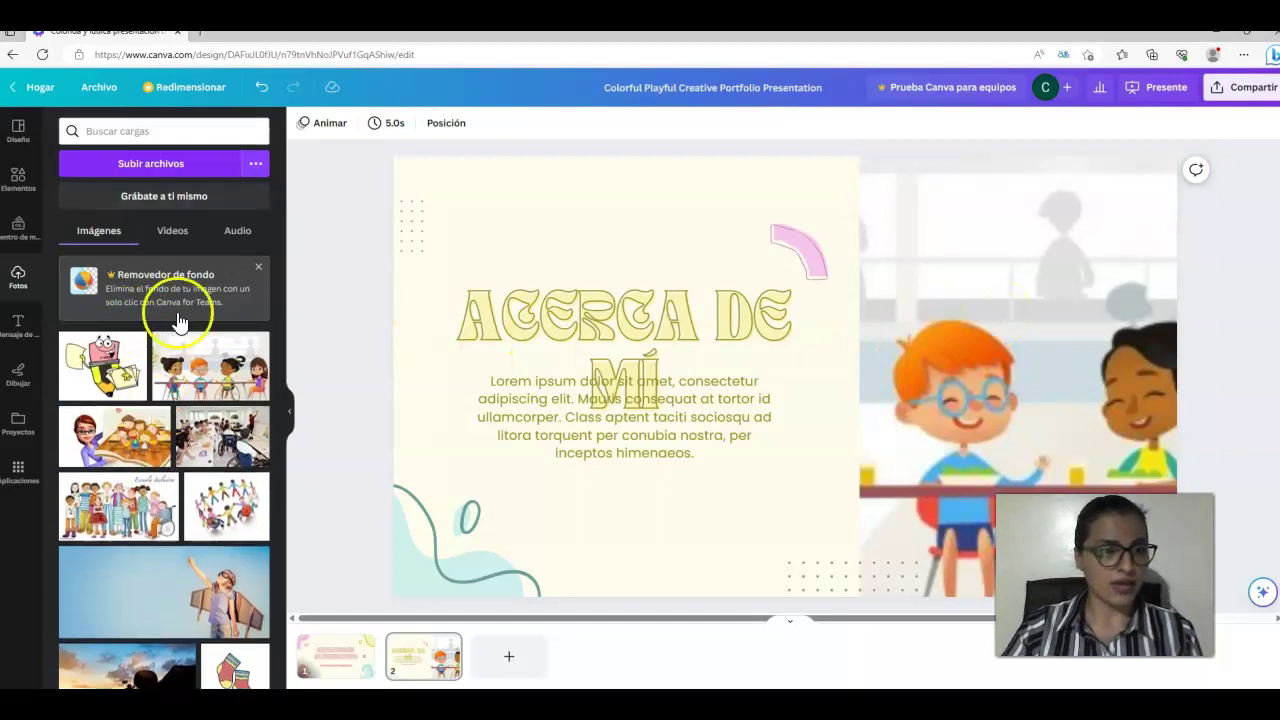
pyautogui.click(175, 164)
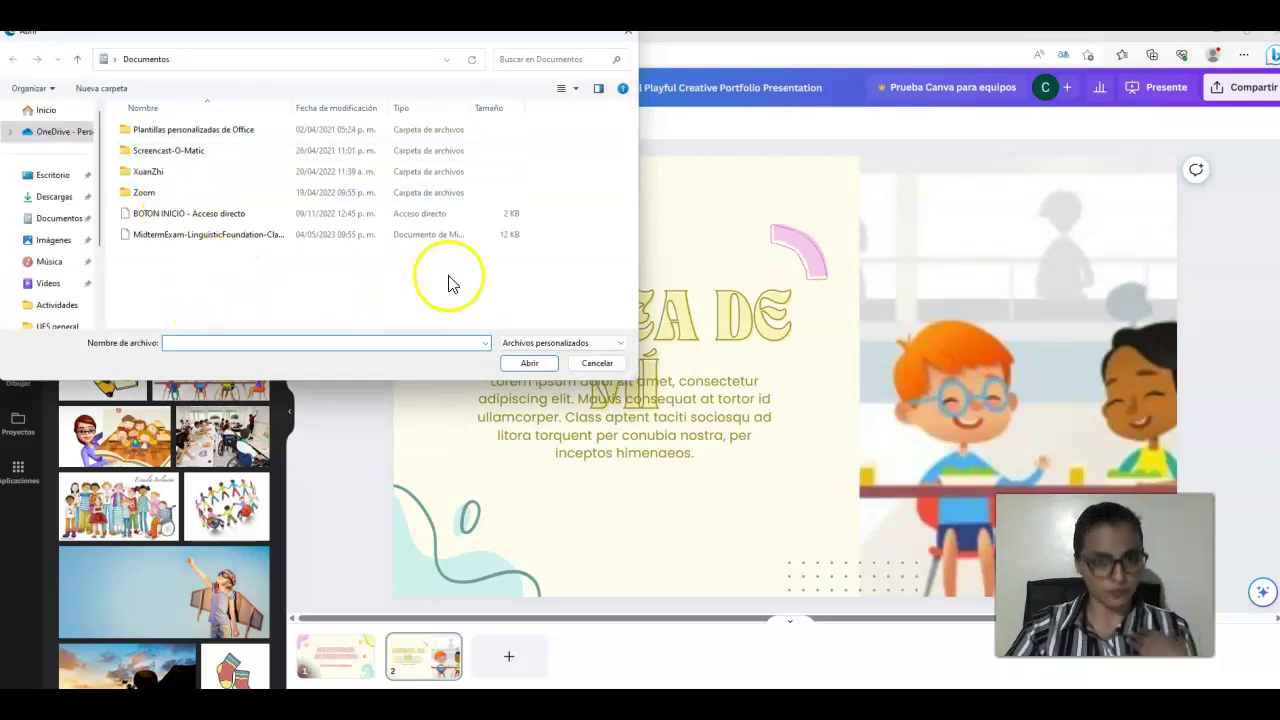
pyautogui.click(629, 37)
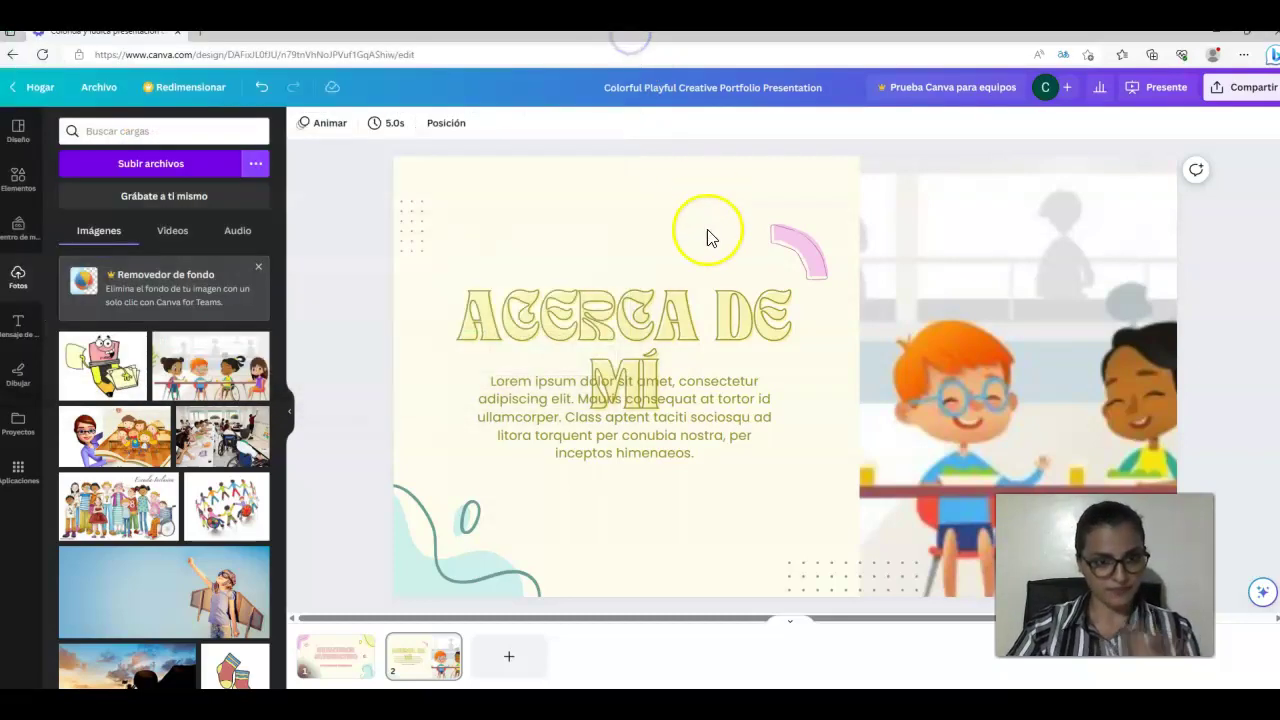
# Add a blank third page and place the recently used purple "PLAY" text style on it.
pyautogui.click(509, 656)
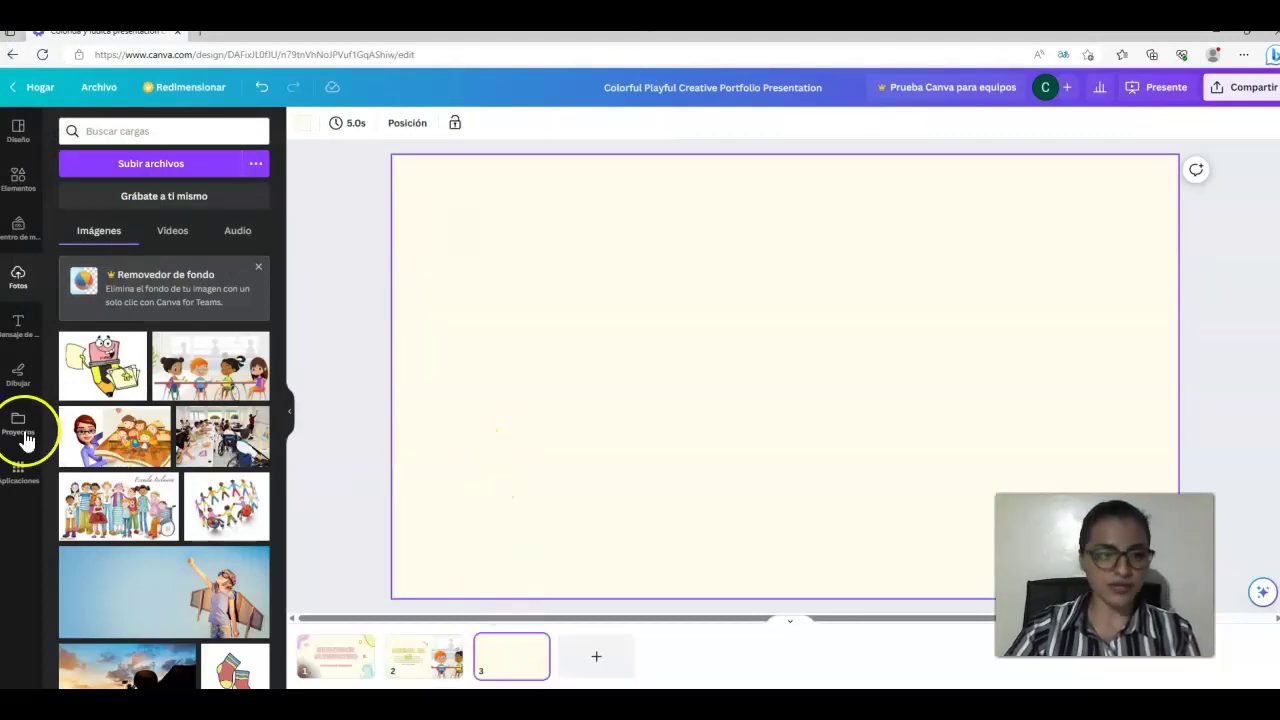
pyautogui.click(16, 337)
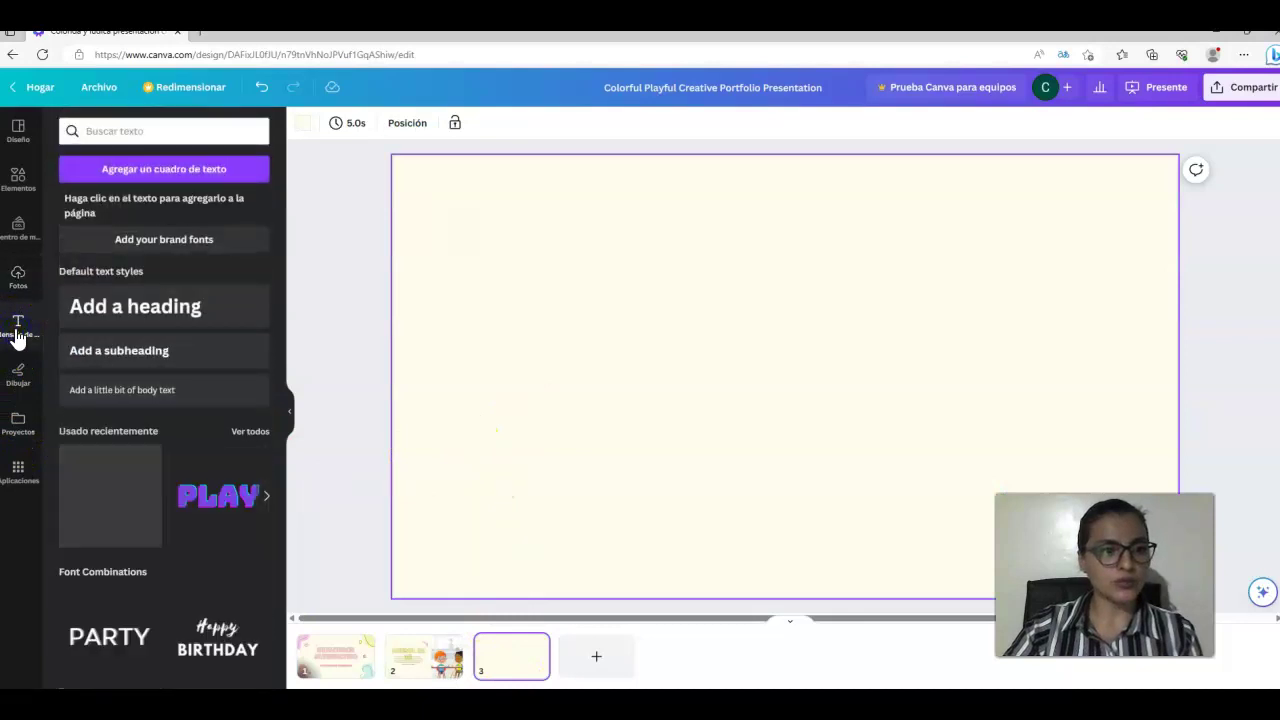
pyautogui.scroll(-2, 166, 420)
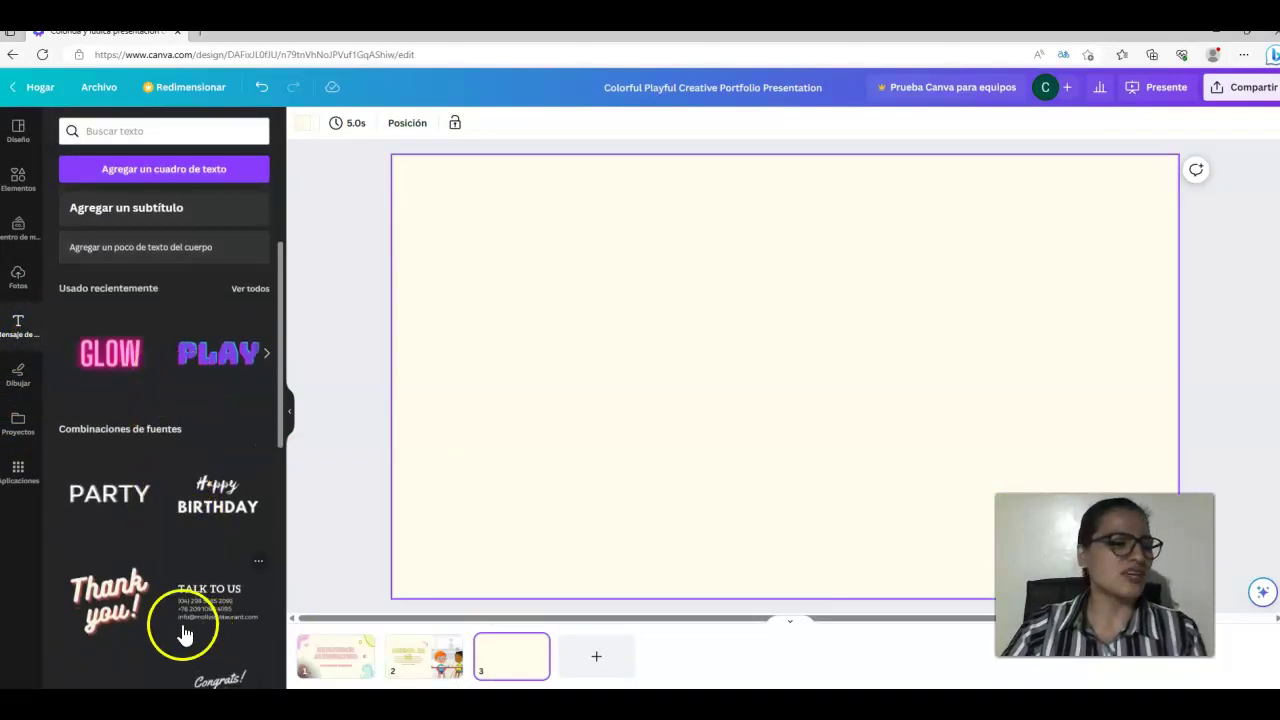
pyautogui.moveTo(207, 356); pyautogui.dragTo(585, 420)
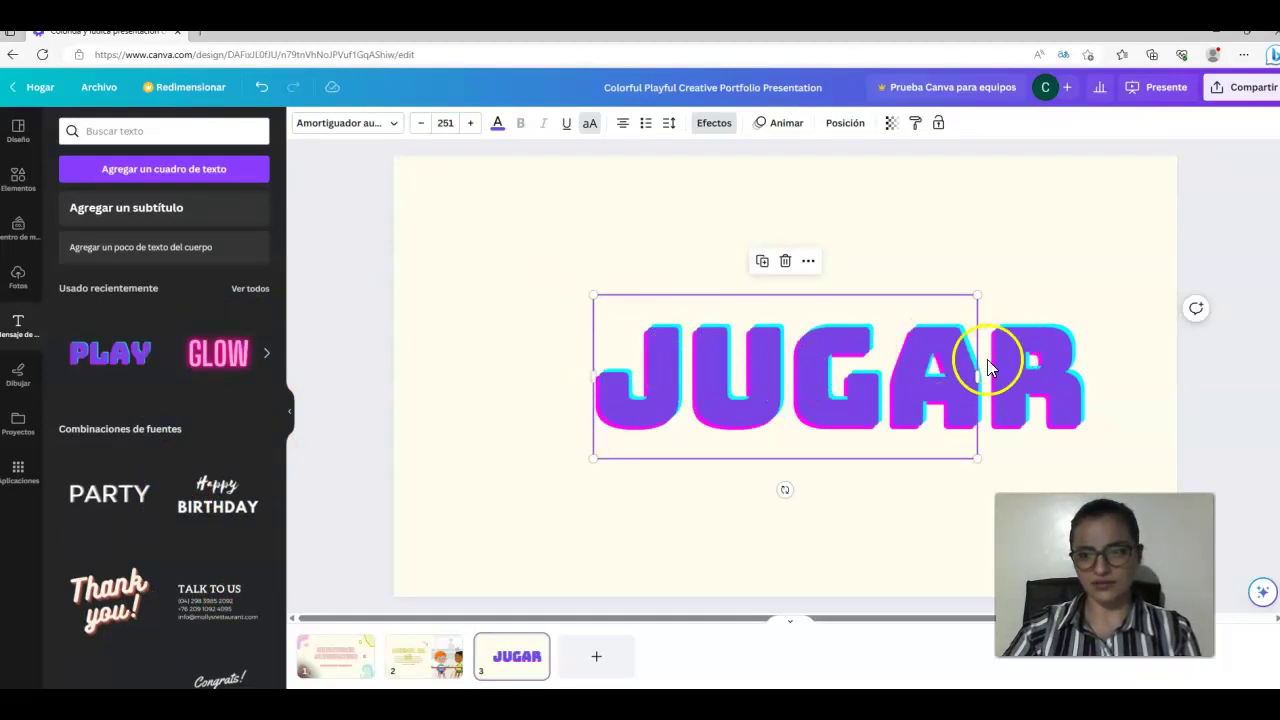
# Widen the text box on page 3 and replace its text with "LOVE".
pyautogui.moveTo(978, 380); pyautogui.dragTo(1049, 368)
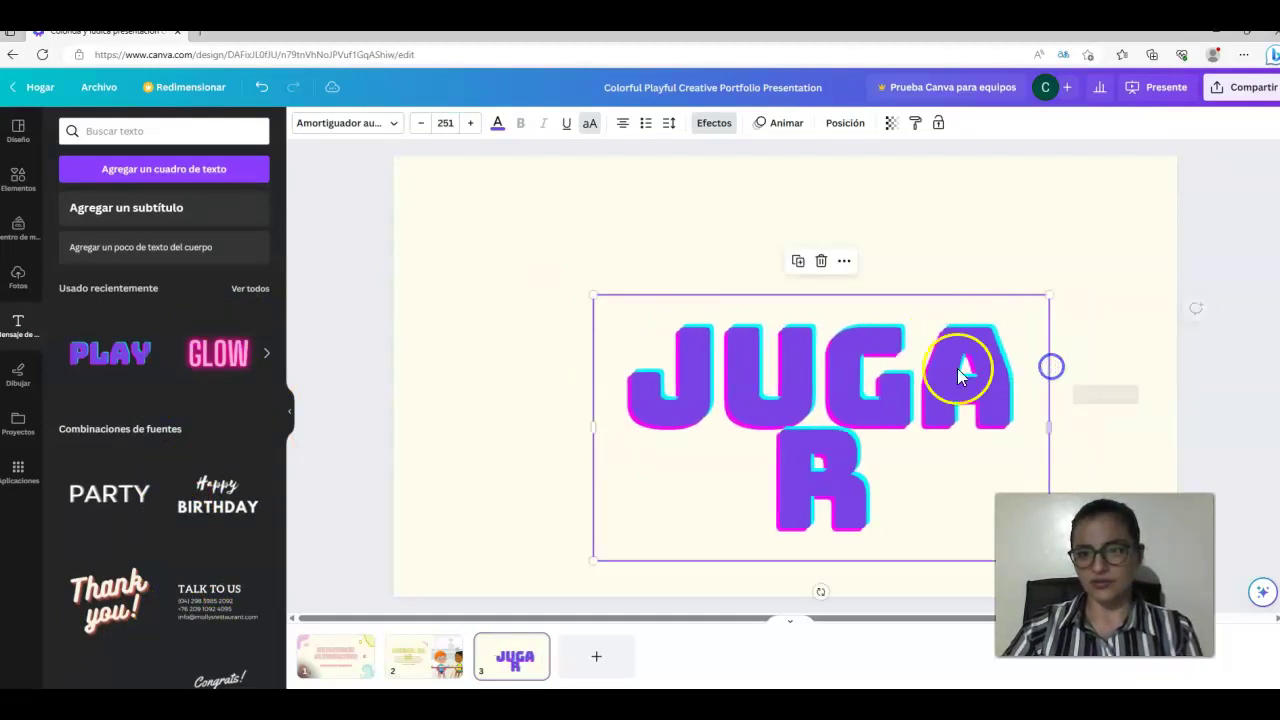
pyautogui.doubleClick(870, 382)
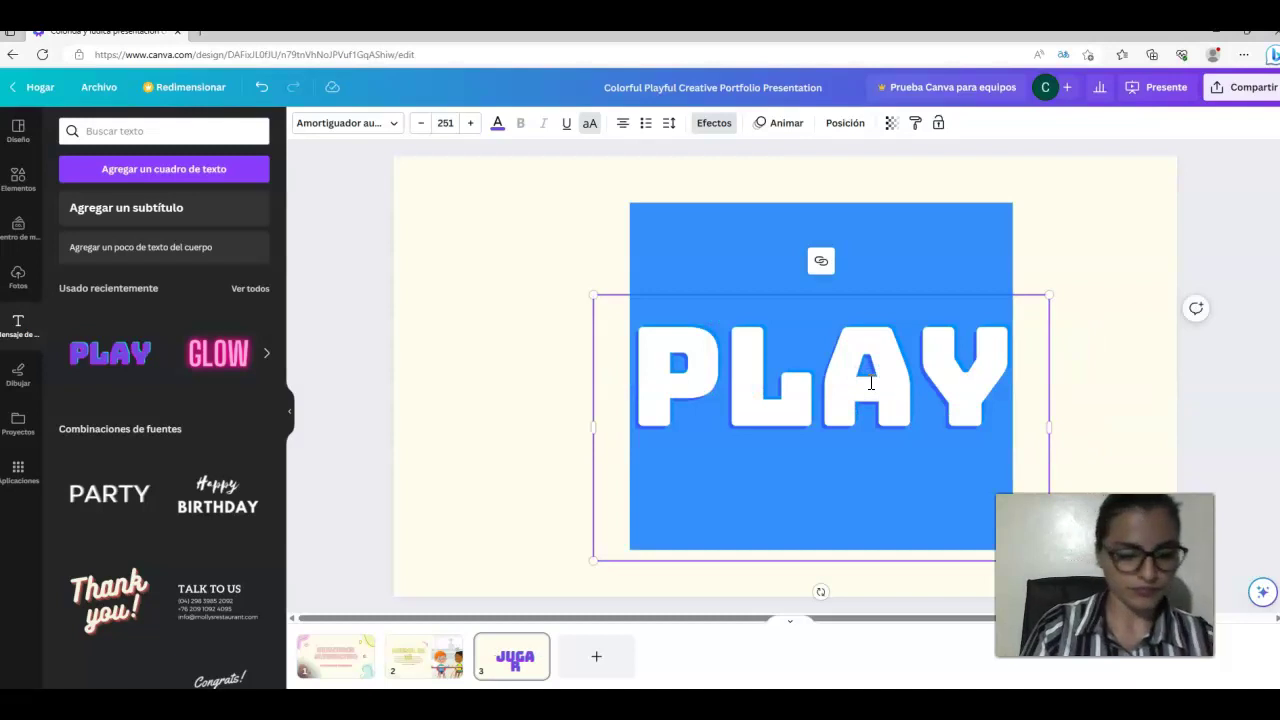
pyautogui.write('LOVE')
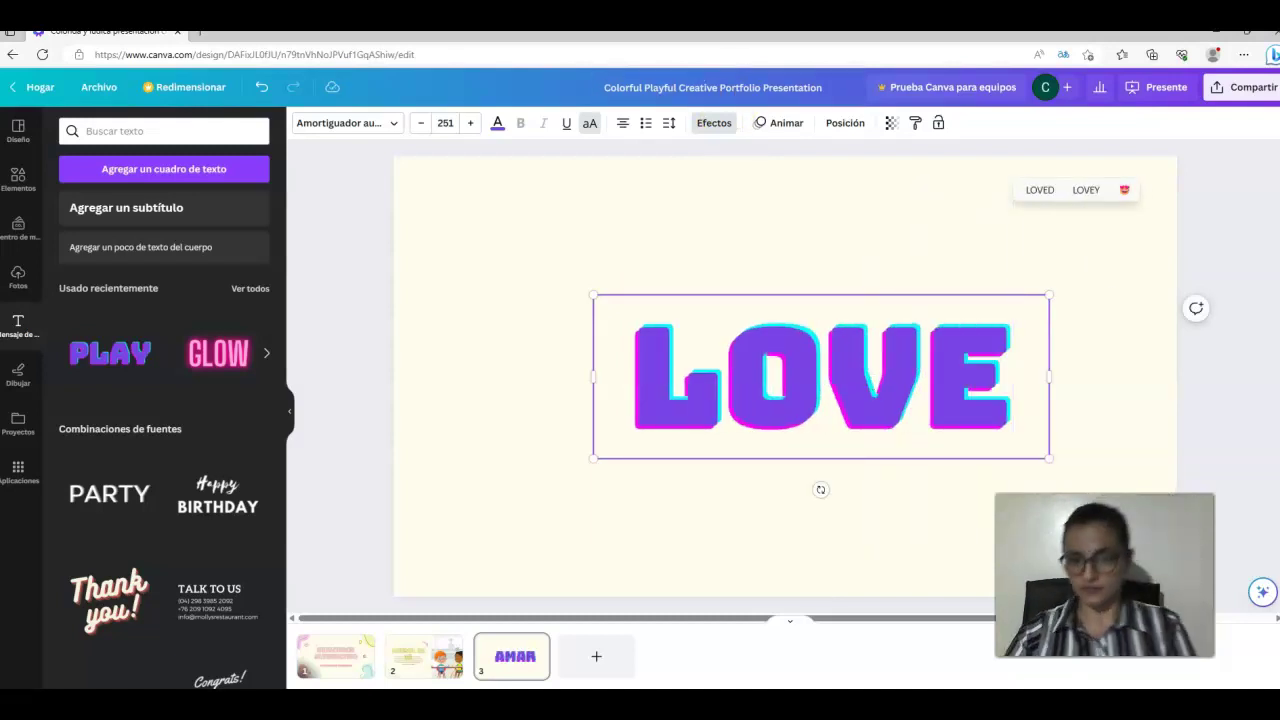
pyautogui.click(545, 220)
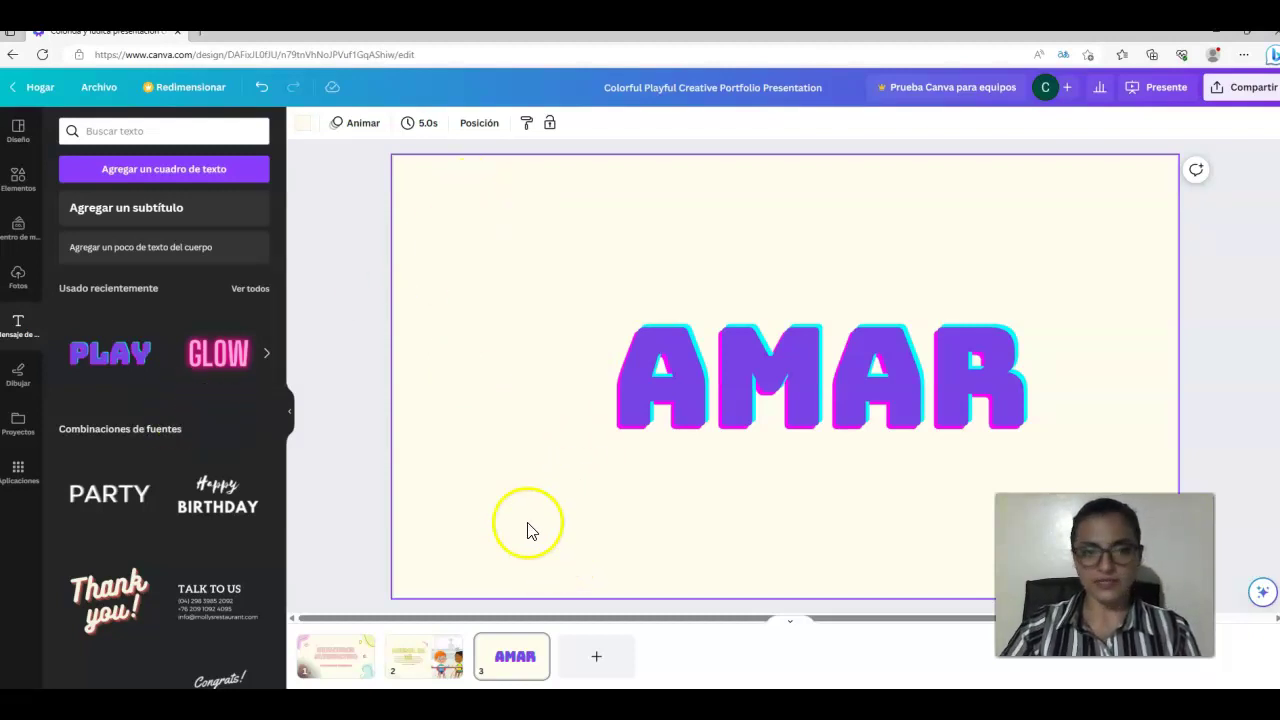
# Try the Partido and Discoteca page animations on page 1, apply Corporativo instead, and check the page's timing options.
pyautogui.click(336, 656)
pyautogui.click(352, 121)
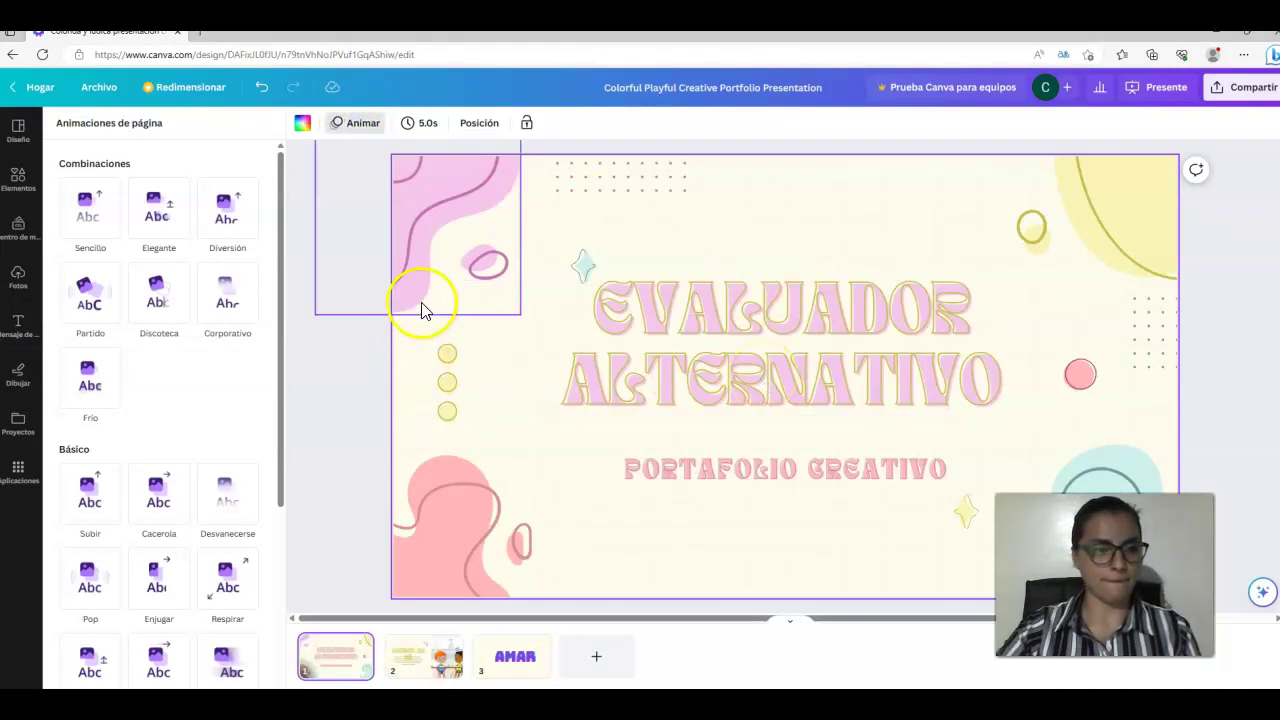
pyautogui.click(96, 303)
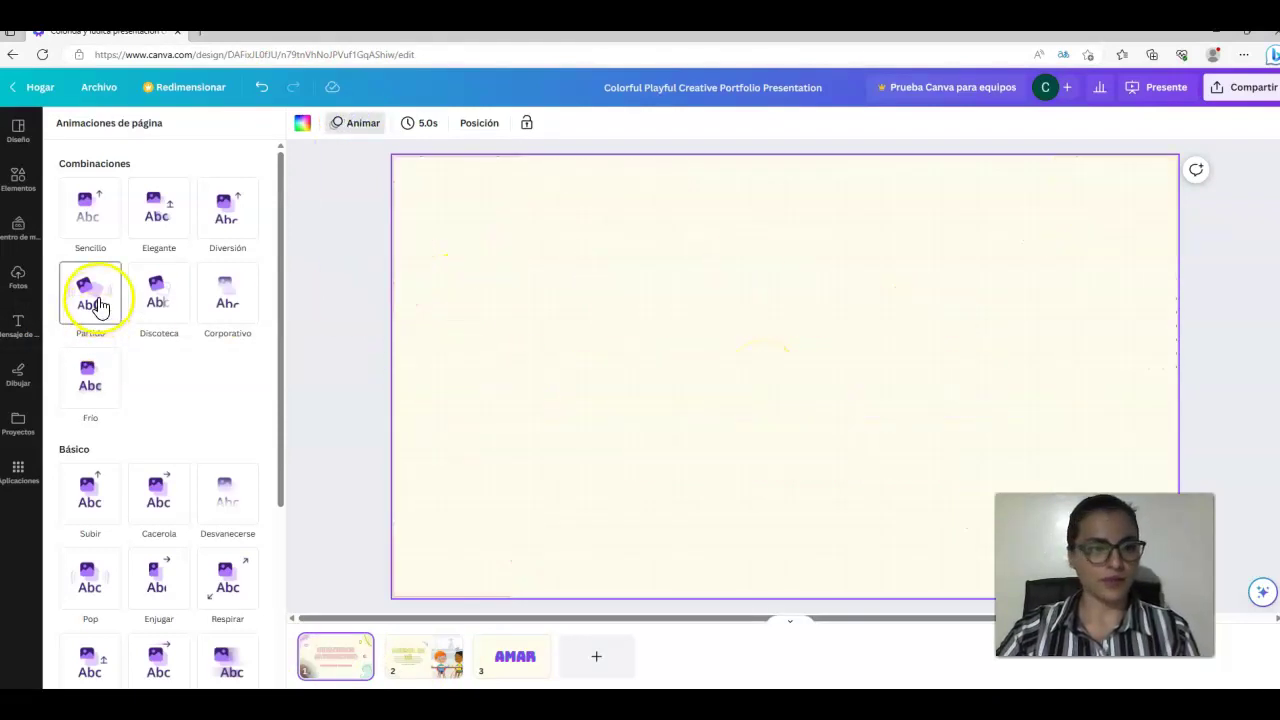
pyautogui.click(160, 310)
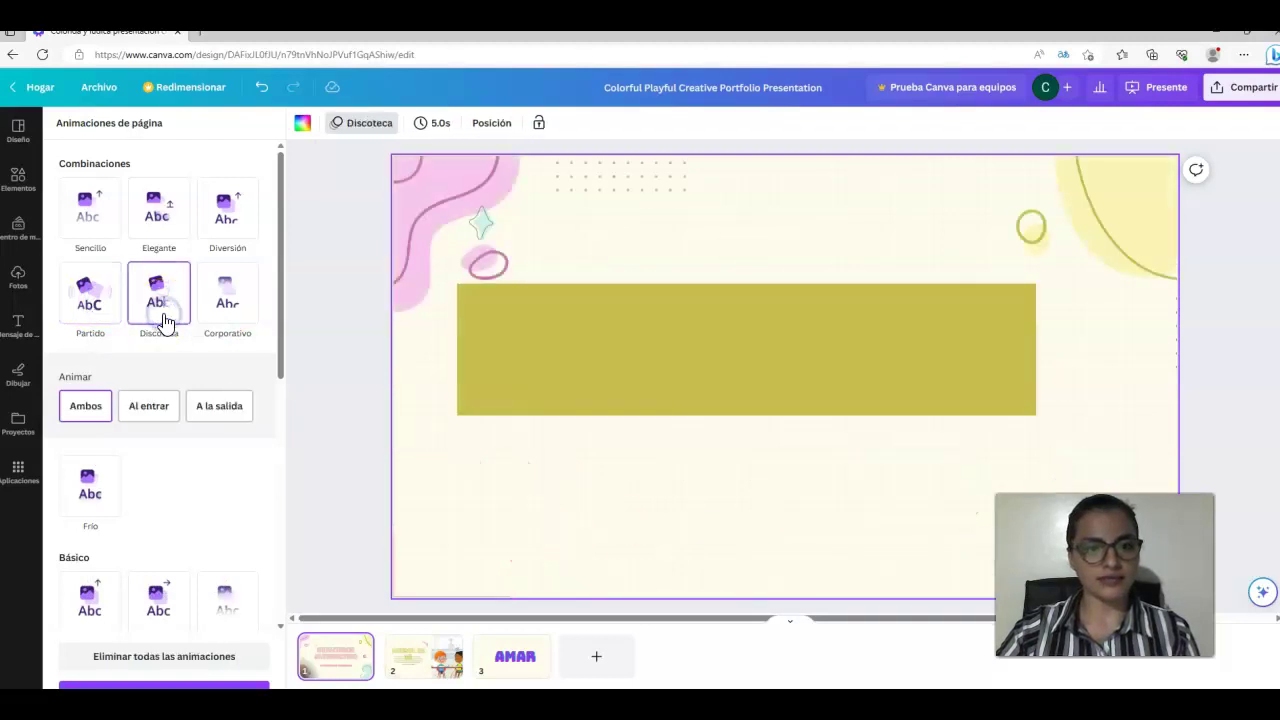
pyautogui.click(255, 318)
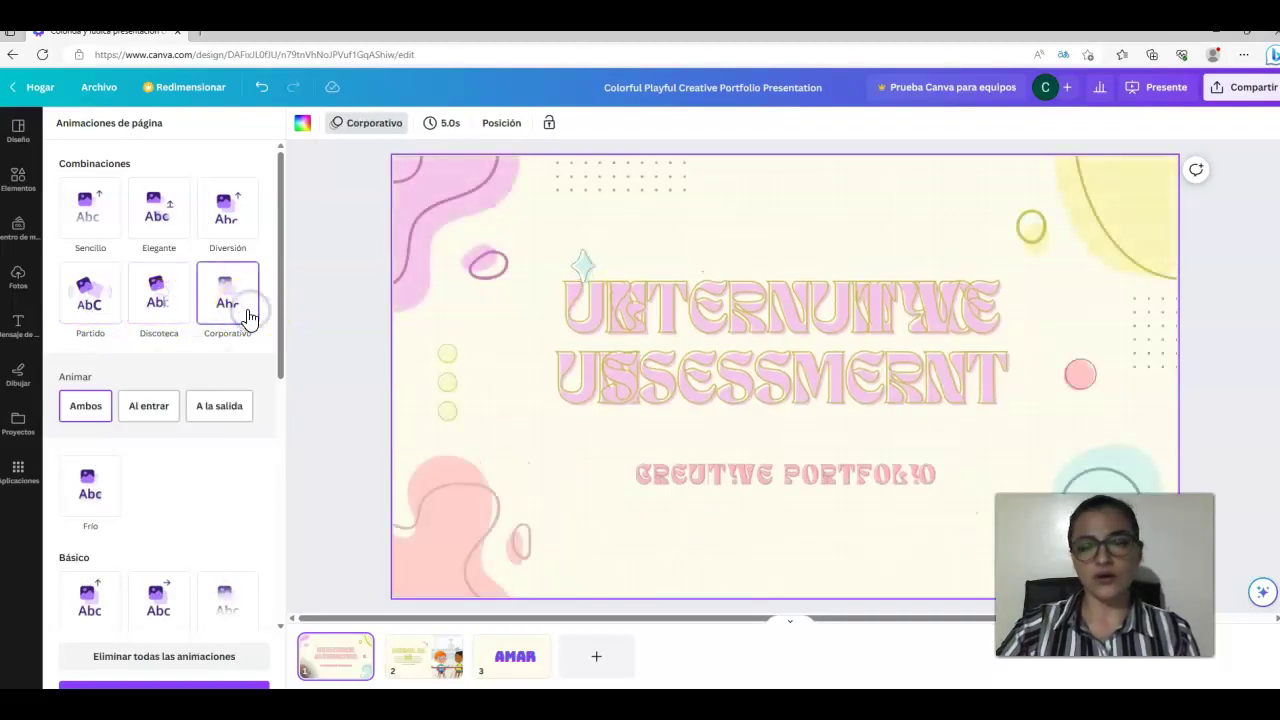
pyautogui.click(443, 125)
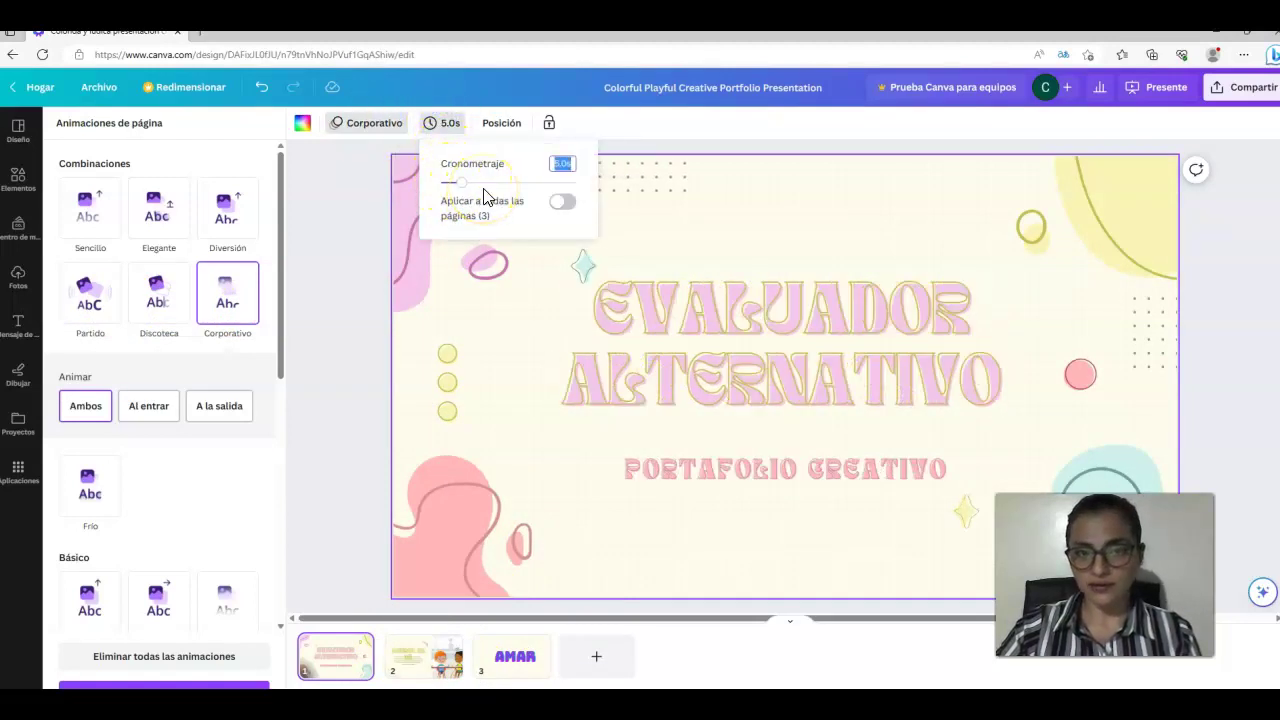
pyautogui.click(324, 244)
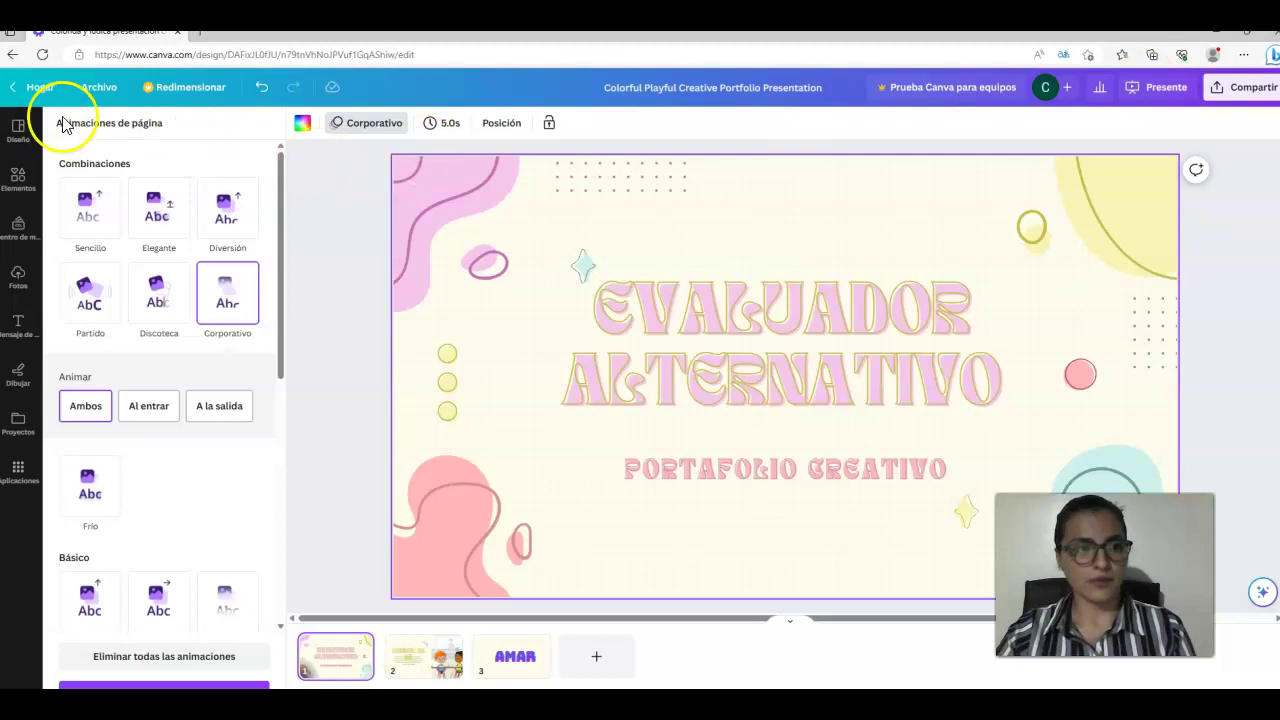
# Present the design in full screen, go through all three pages, and return to the editor.
pyautogui.click(1142, 92)
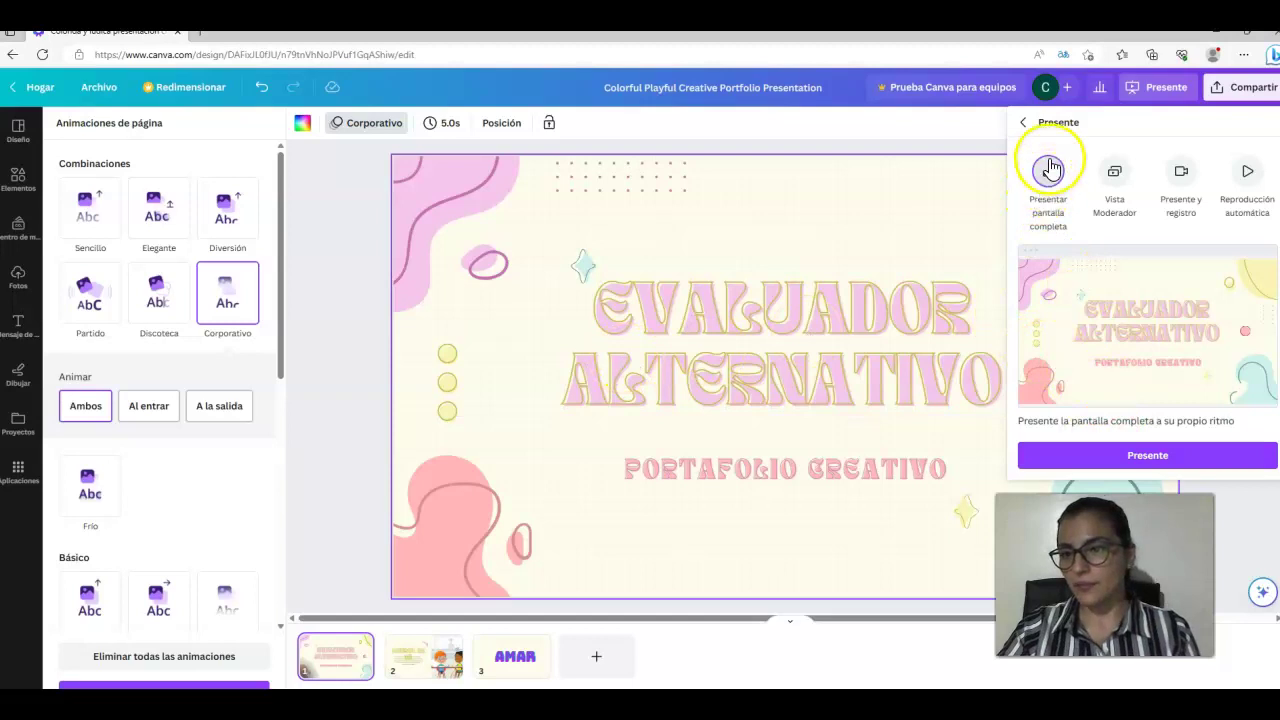
pyautogui.click(1100, 453)
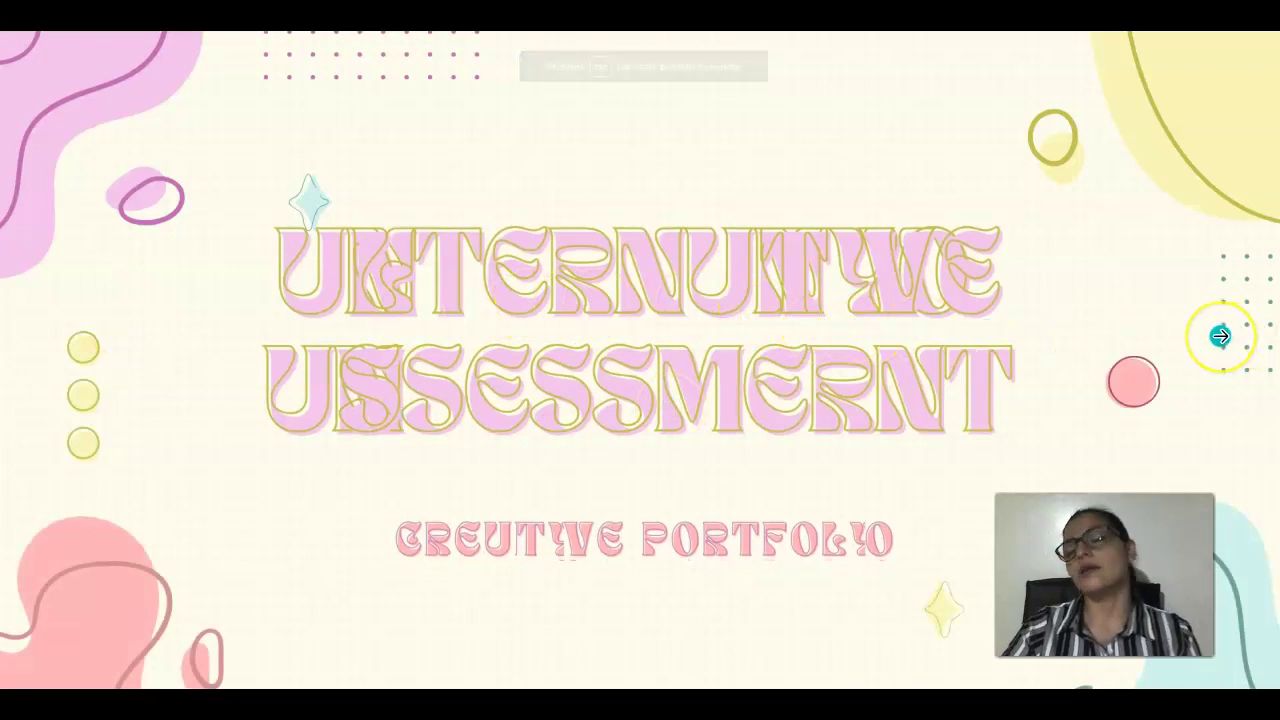
pyautogui.click(1220, 330)
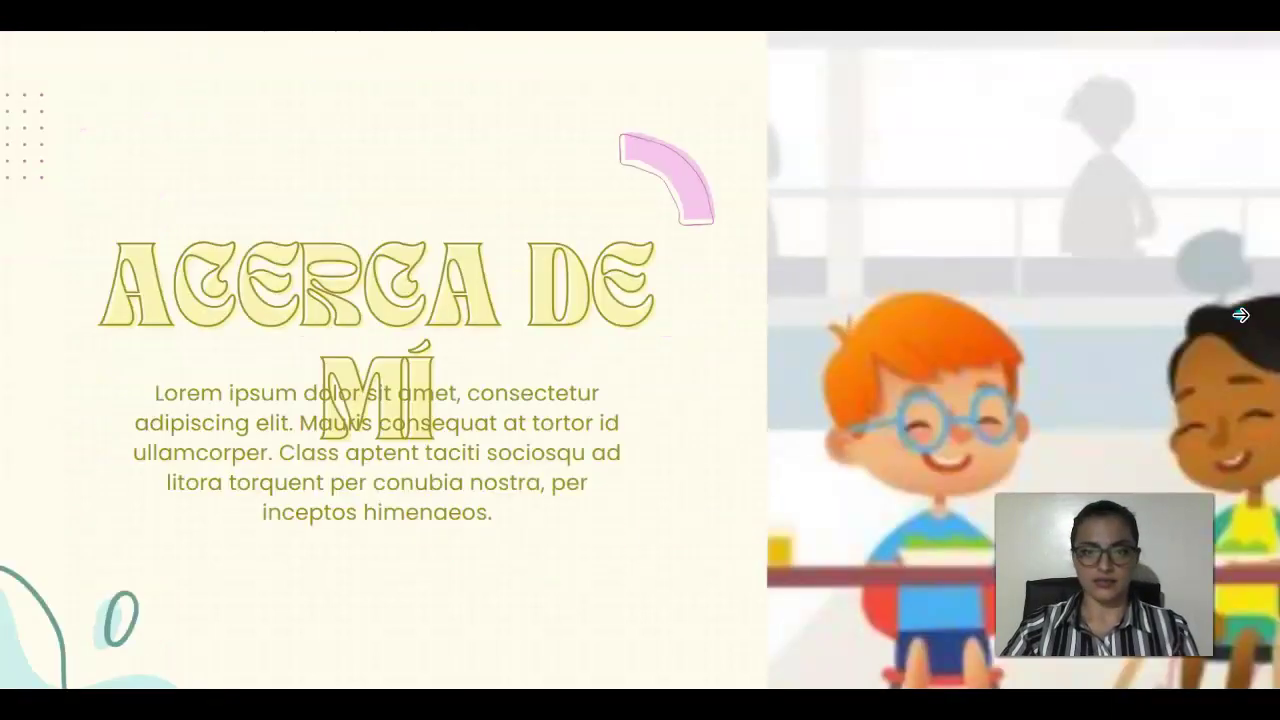
pyautogui.click(1187, 322)
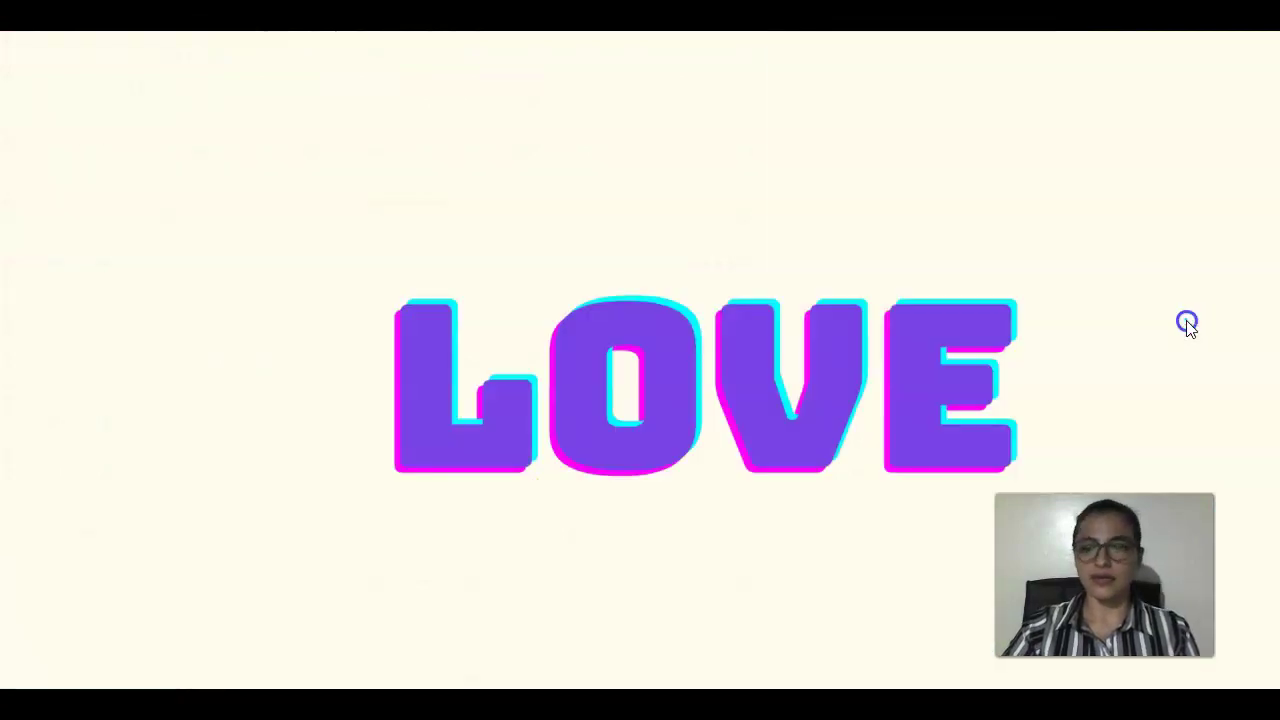
pyautogui.moveTo(614, 52)
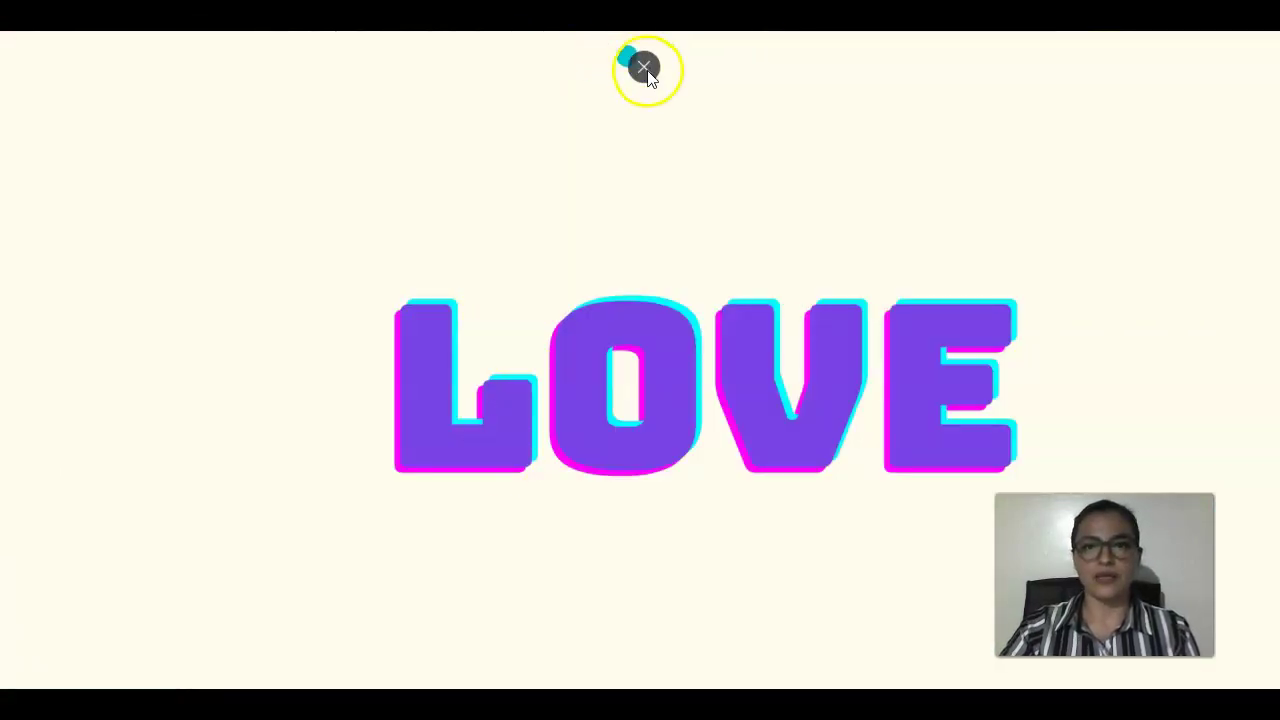
pyautogui.click(645, 65)
pyautogui.click(975, 242)
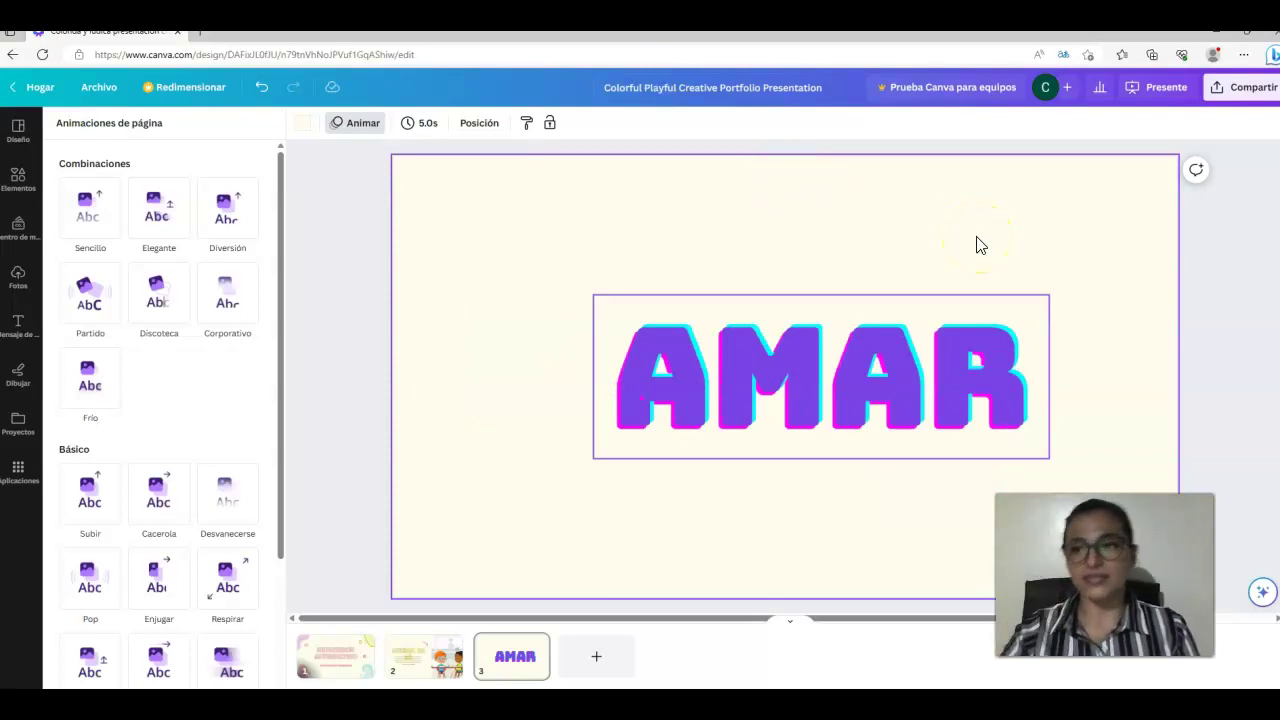
# Examine the design's sharing options, including people with access, the collaboration link and downloading, and close them.
pyautogui.click(1222, 90)
pyautogui.click(1145, 268)
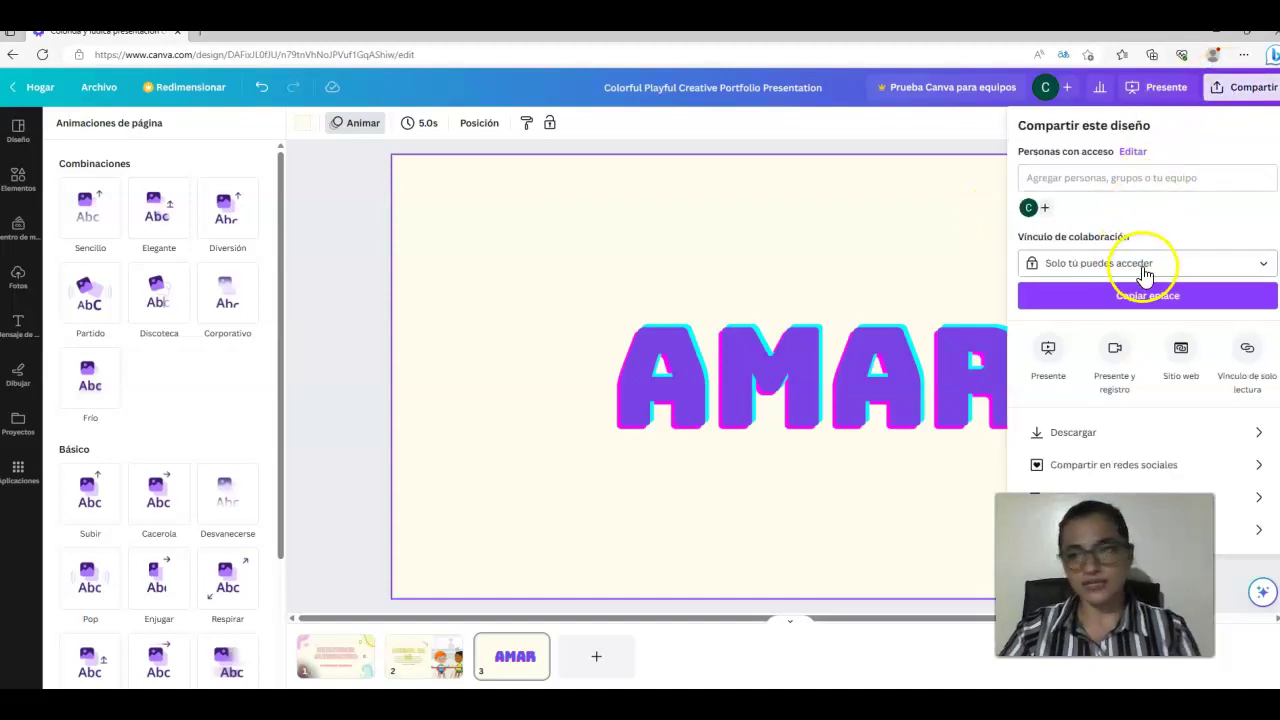
pyautogui.click(1122, 295)
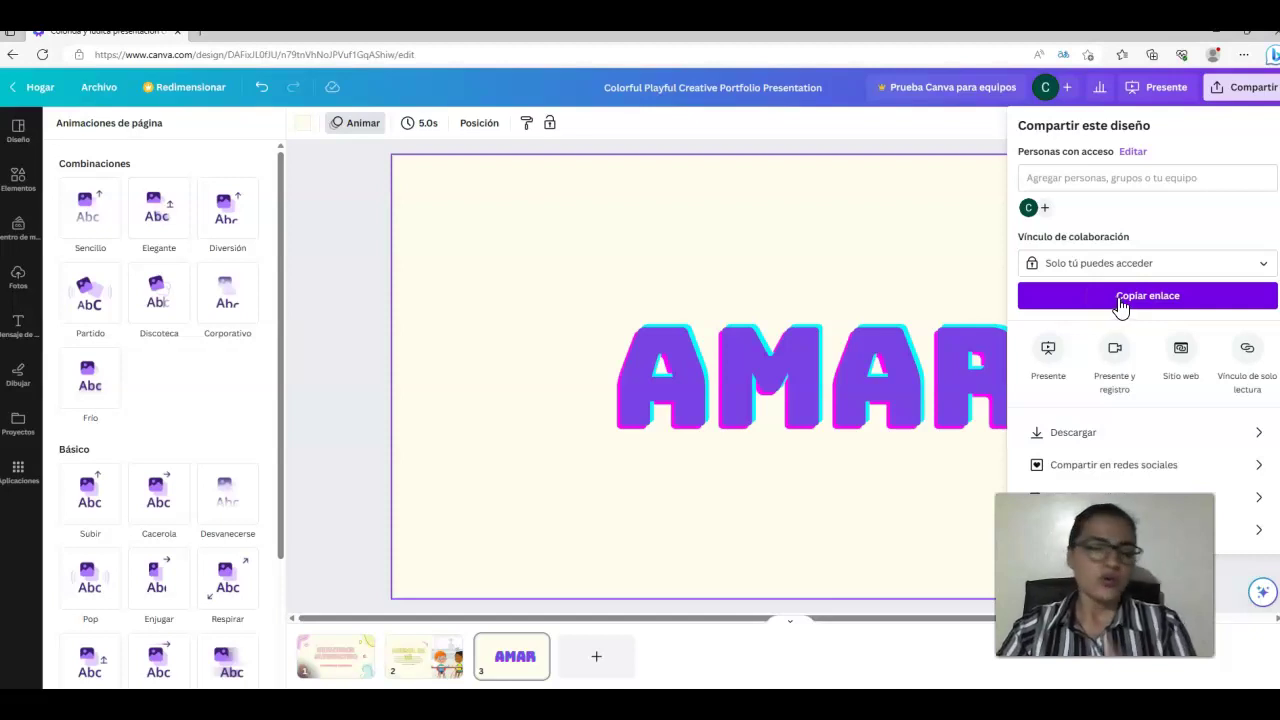
pyautogui.click(1049, 303)
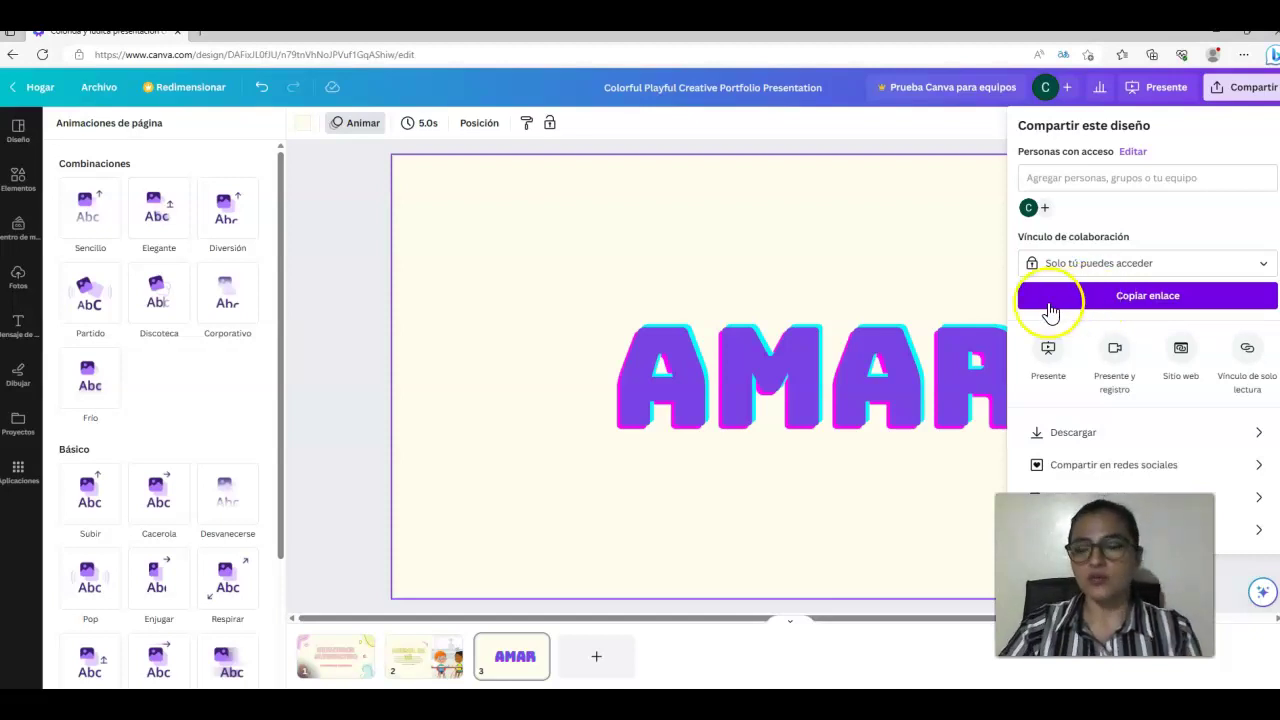
pyautogui.click(860, 285)
pyautogui.click(1130, 179)
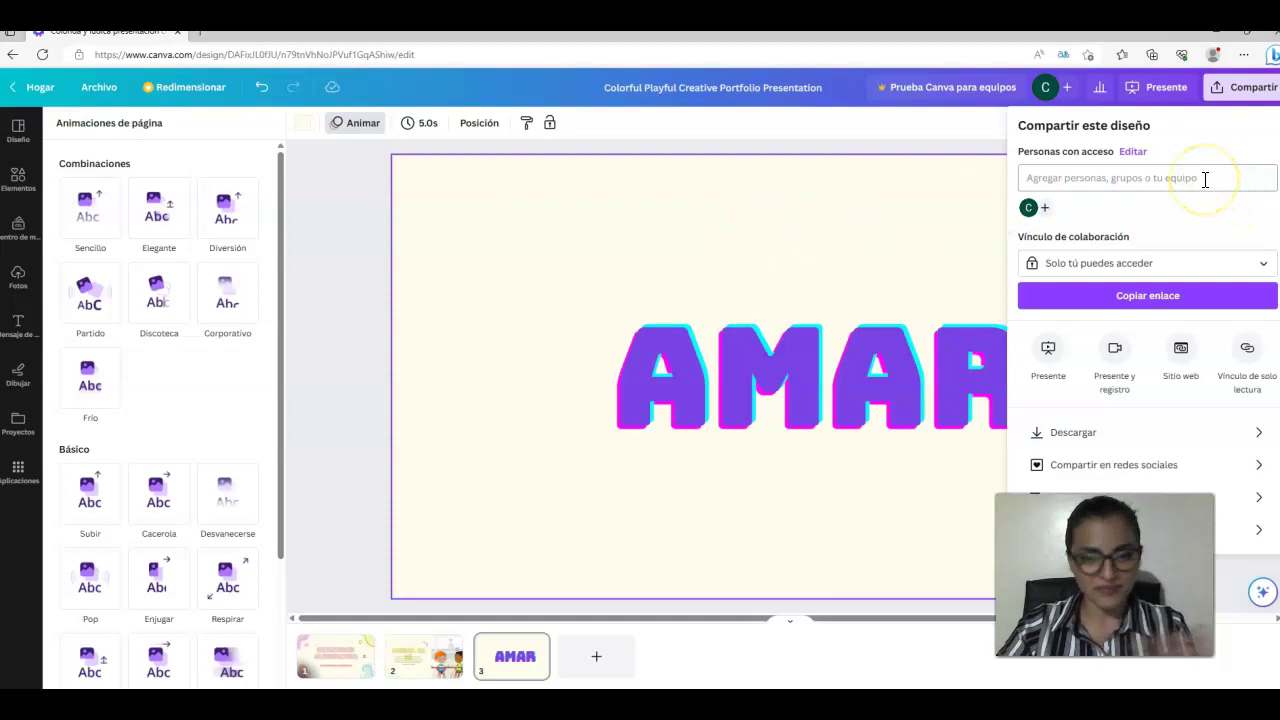
pyautogui.click(1137, 290)
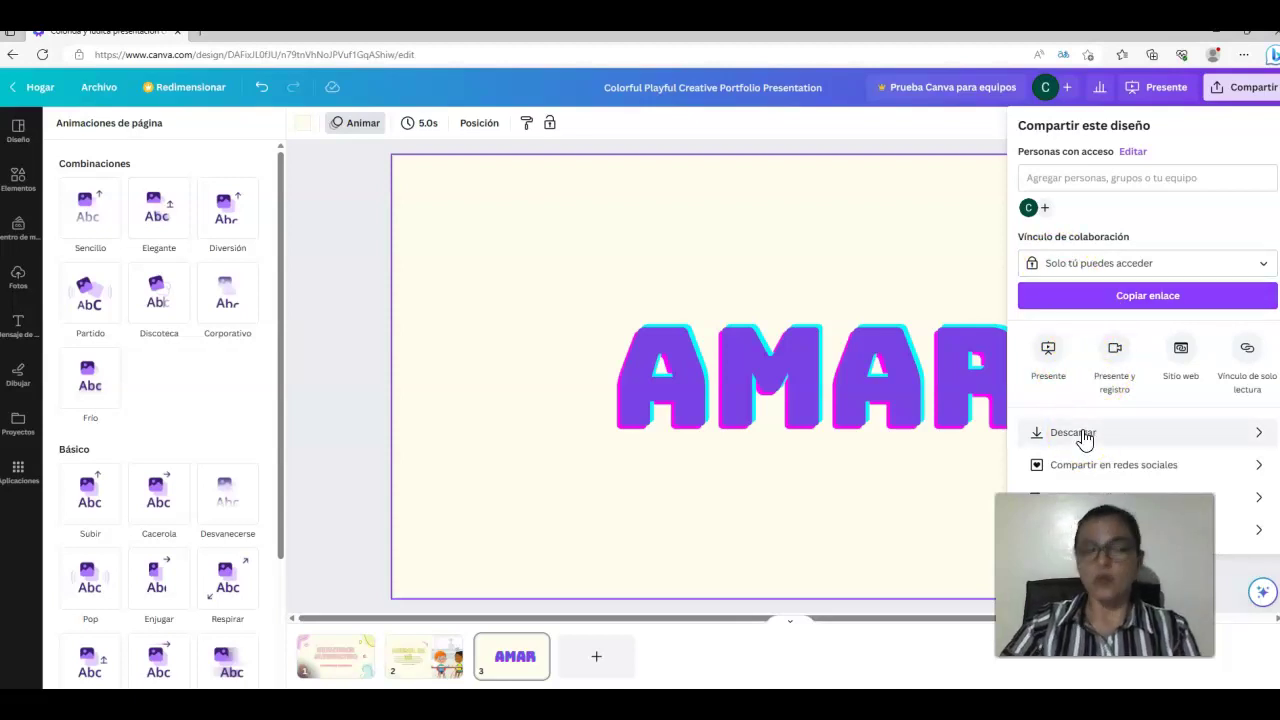
pyautogui.click(943, 423)
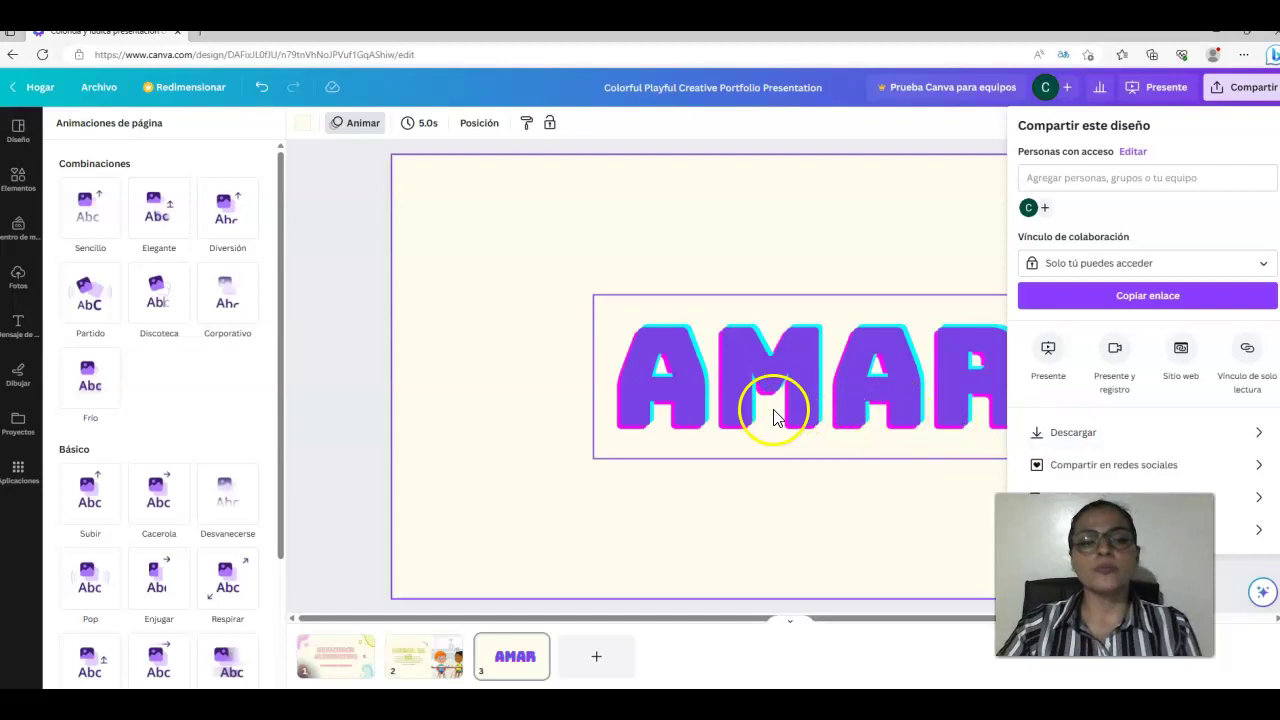
pyautogui.click(514, 355)
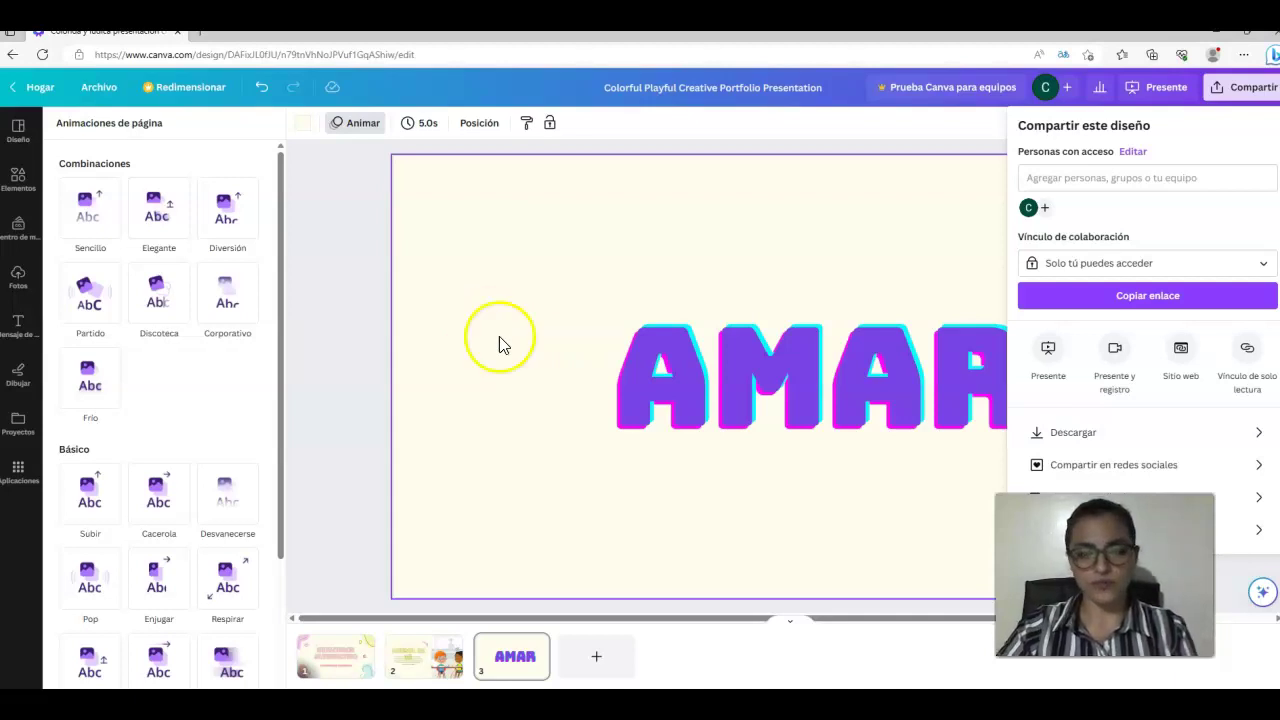
pyautogui.click(785, 345)
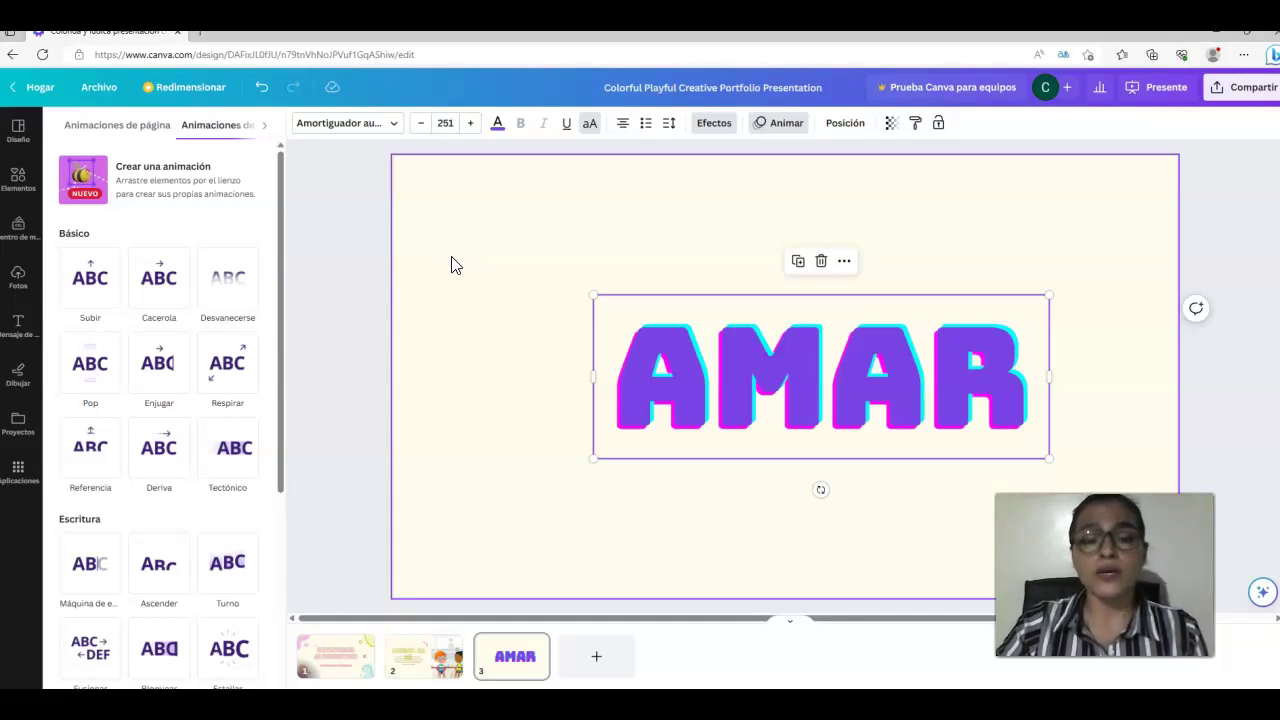
pyautogui.click(489, 272)
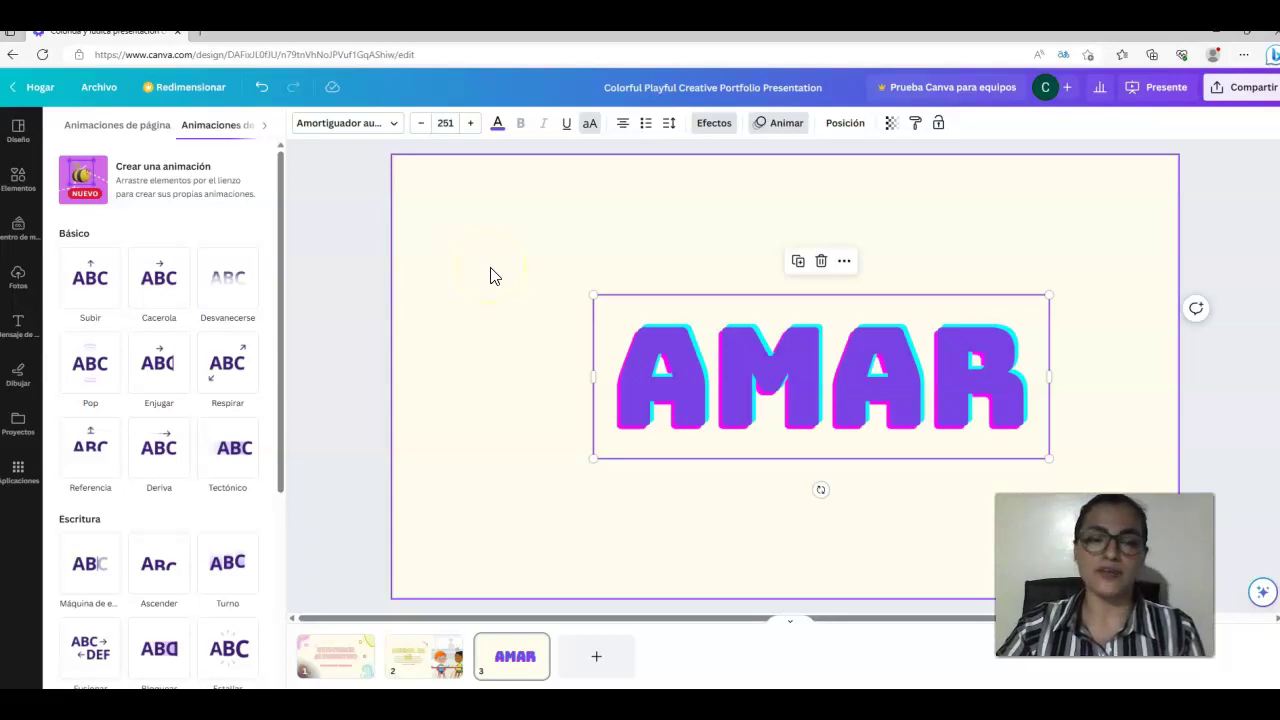